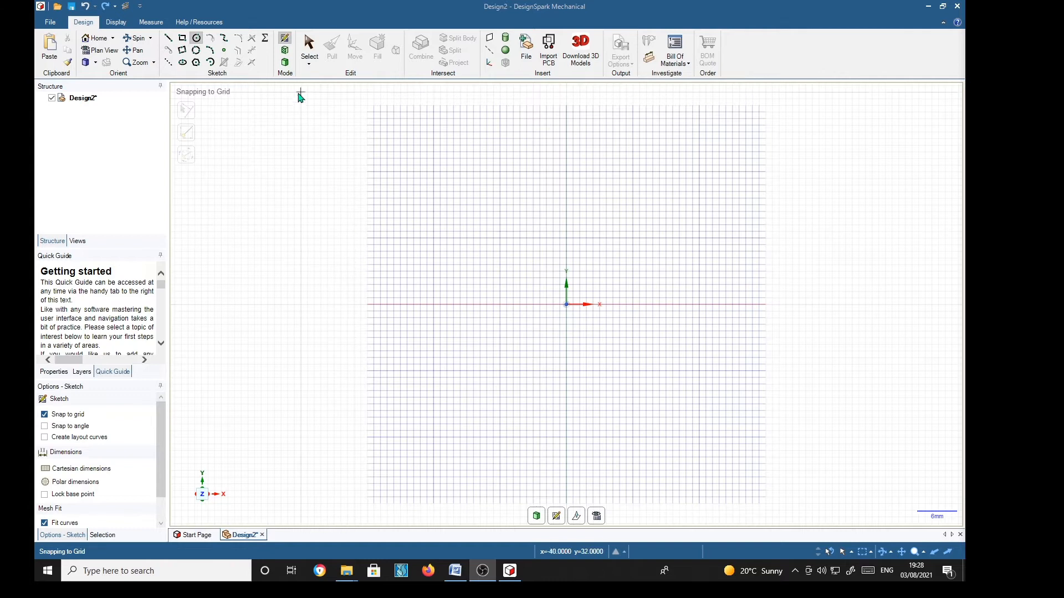
- Sketch a circle centred on the origin with a diameter of 76.4*2 mm
left_click(197, 40)
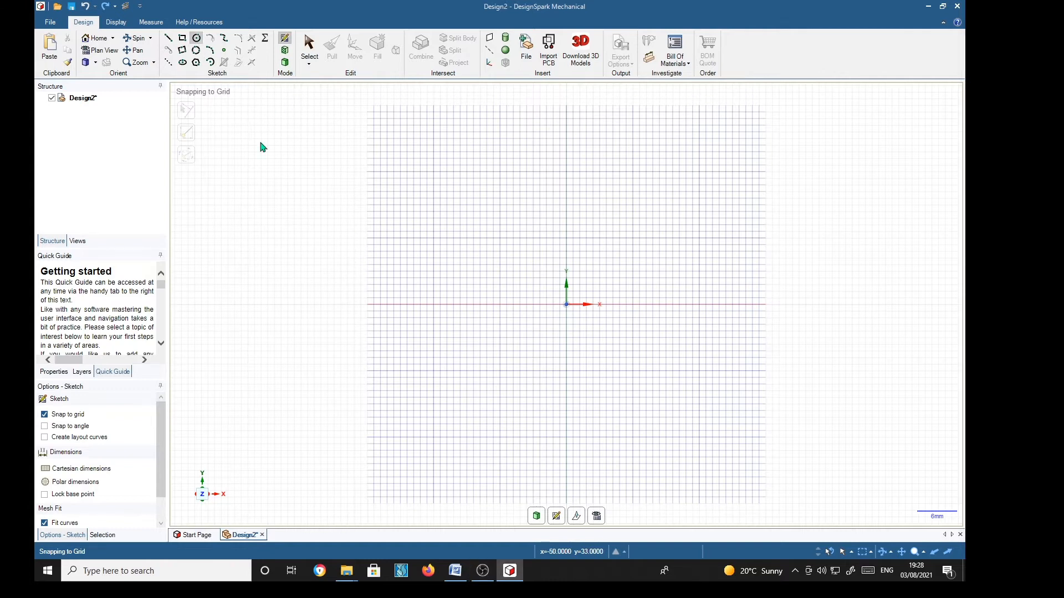
left_click(567, 304)
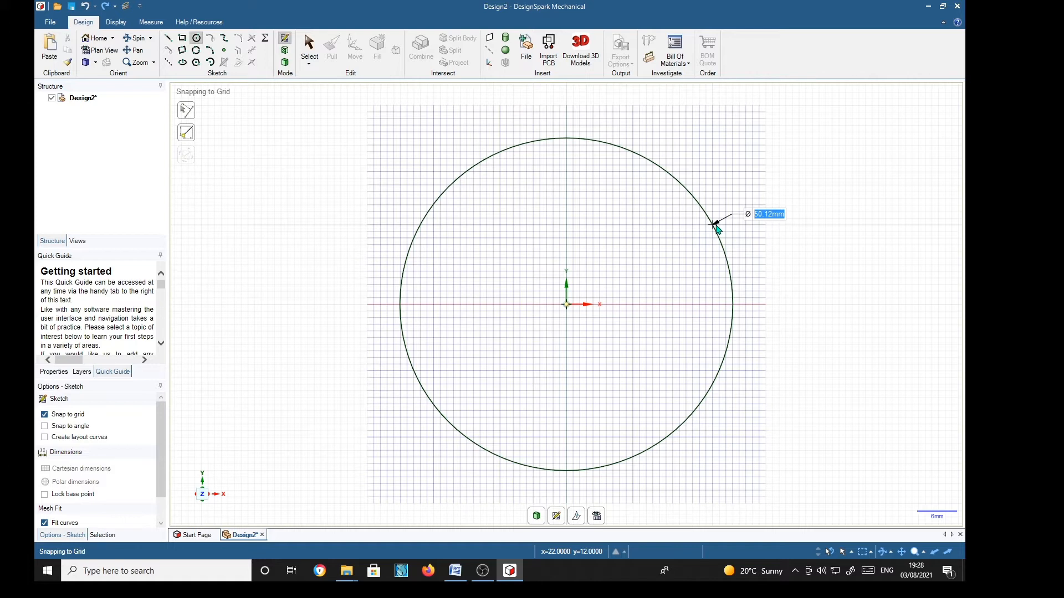
type("76.4*")
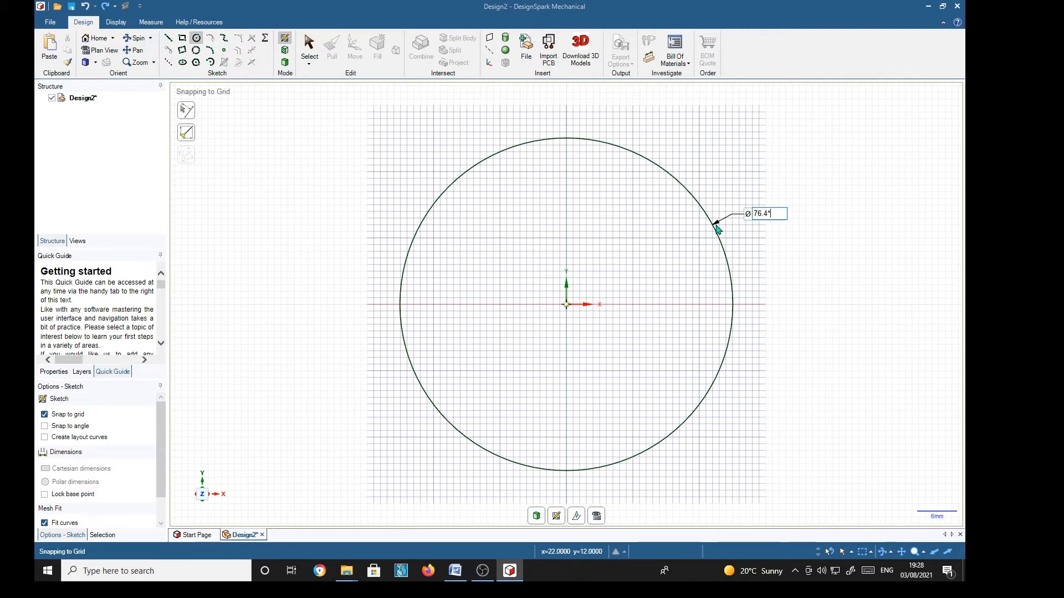
type("2")
key("Return")
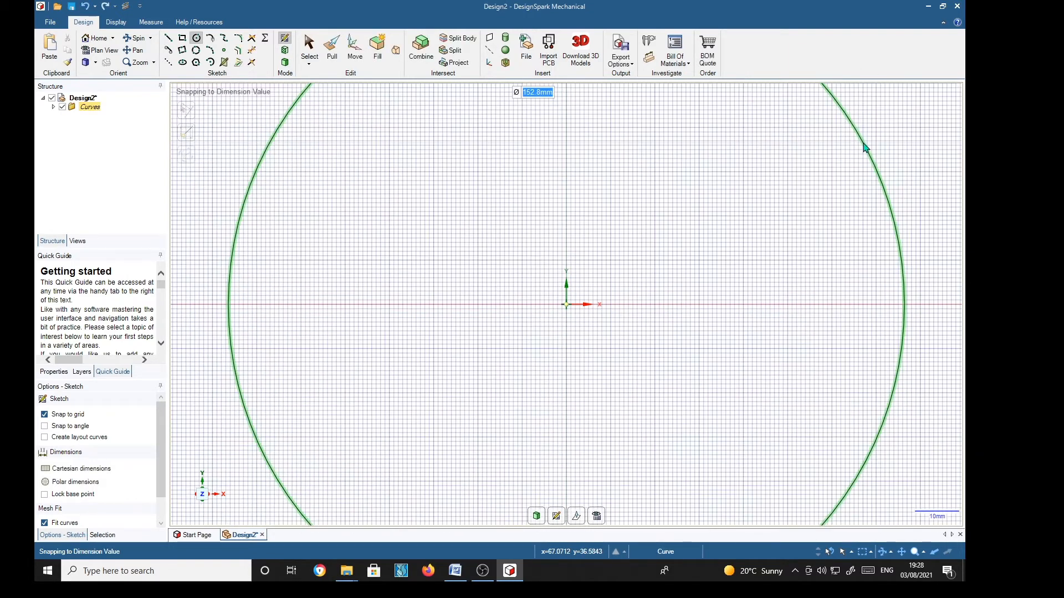
scroll(853, 152, "up", 3)
scroll(856, 158, "down", 3)
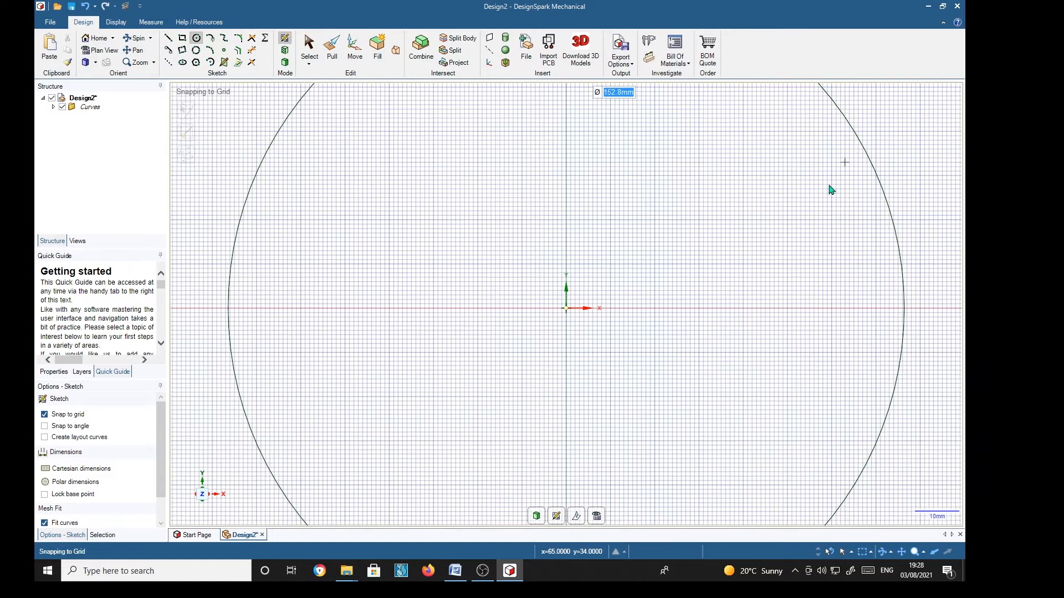
scroll(815, 208, "down", 4)
mouse_move(772, 226)
middle_mouse_down("shift")
mouse_move(669, 280)
mouse_move(644, 252)
middle_mouse_up("shift")
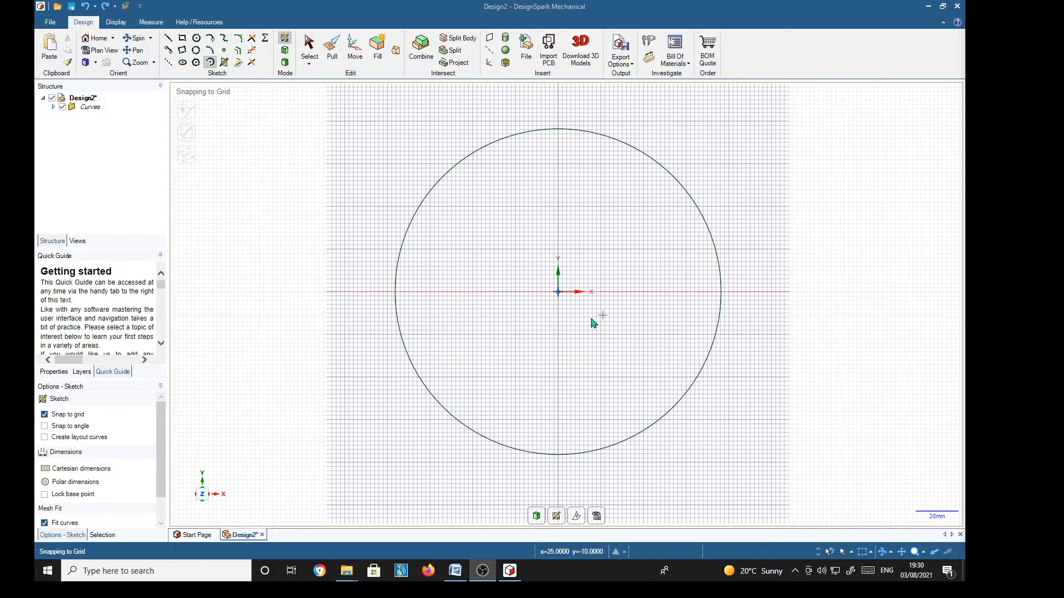
- Sketch a swept arc centred on the origin, starting on the circle at 45° and sweeping 90° clockwise along it
left_click(558, 292)
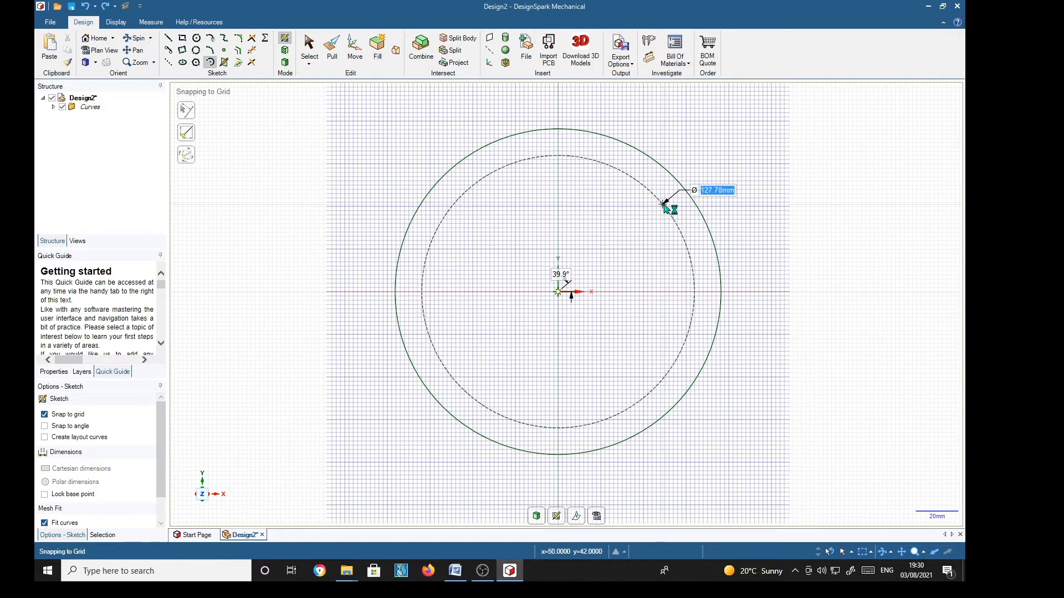
key("Tab")
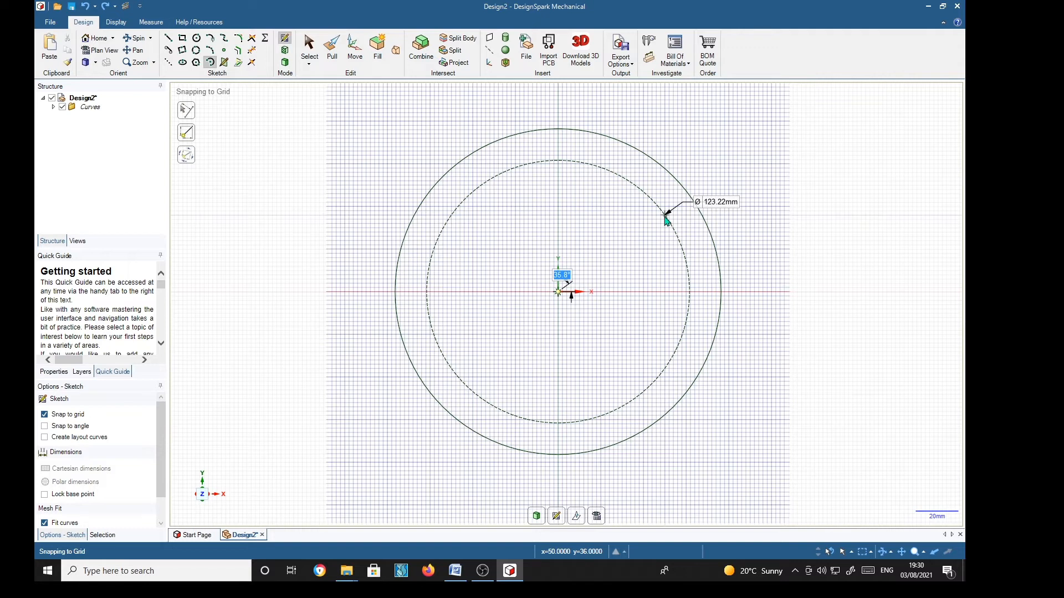
type("45")
key("Tab")
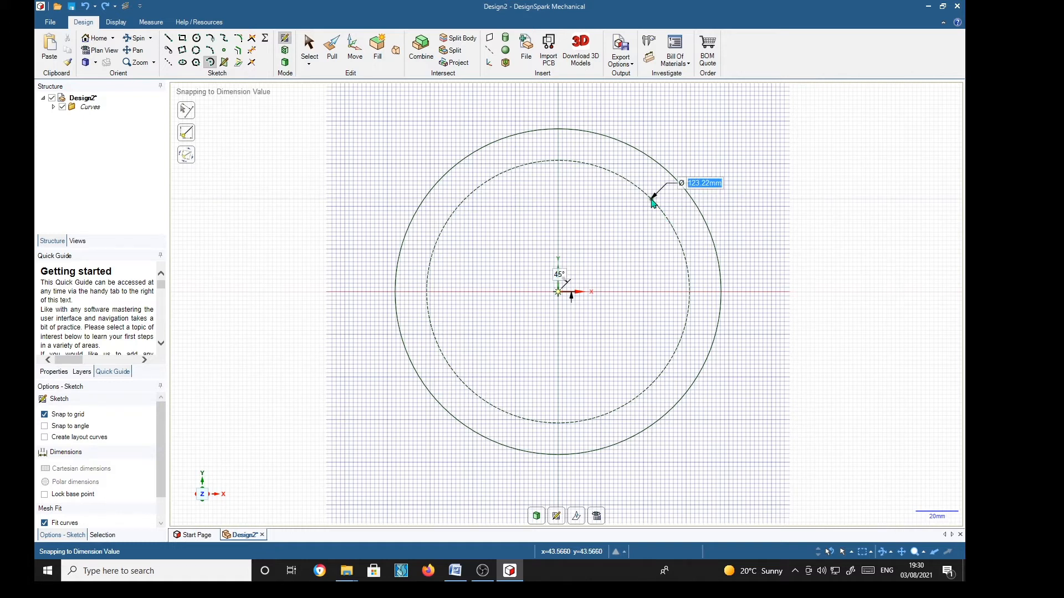
left_click(678, 185)
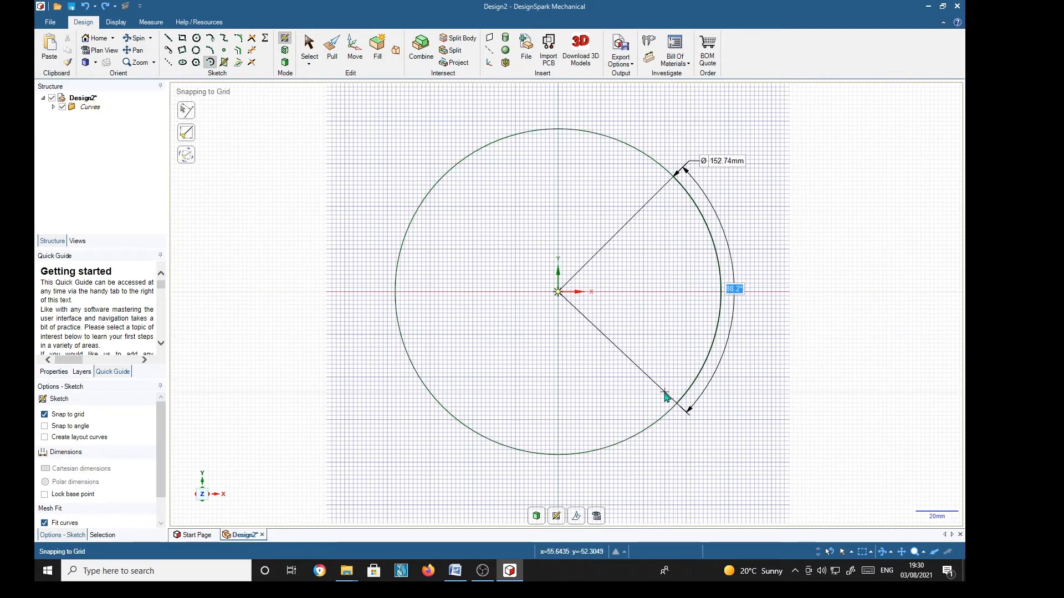
type("90")
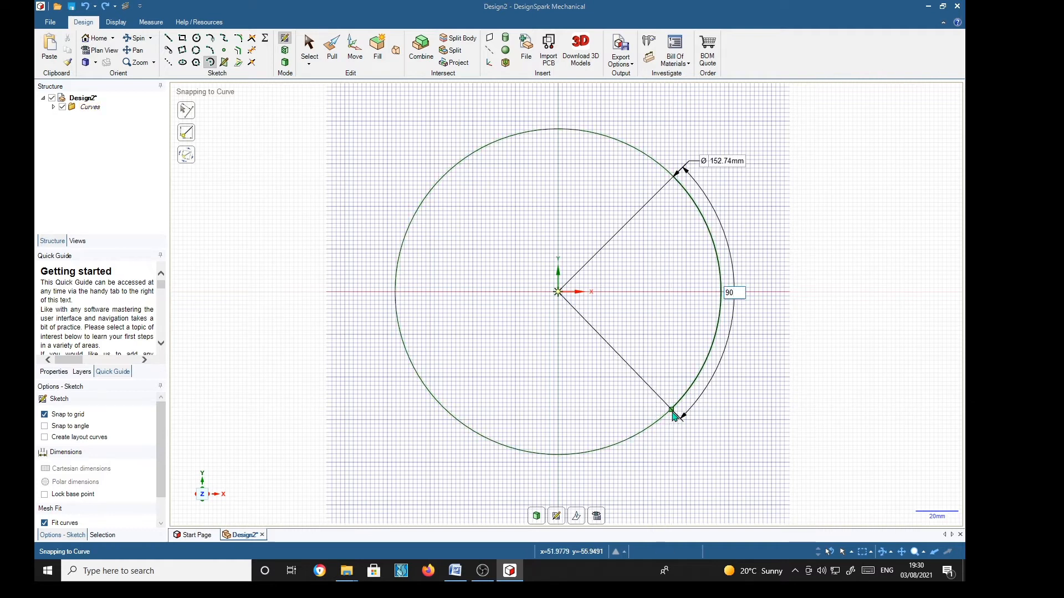
key("Return")
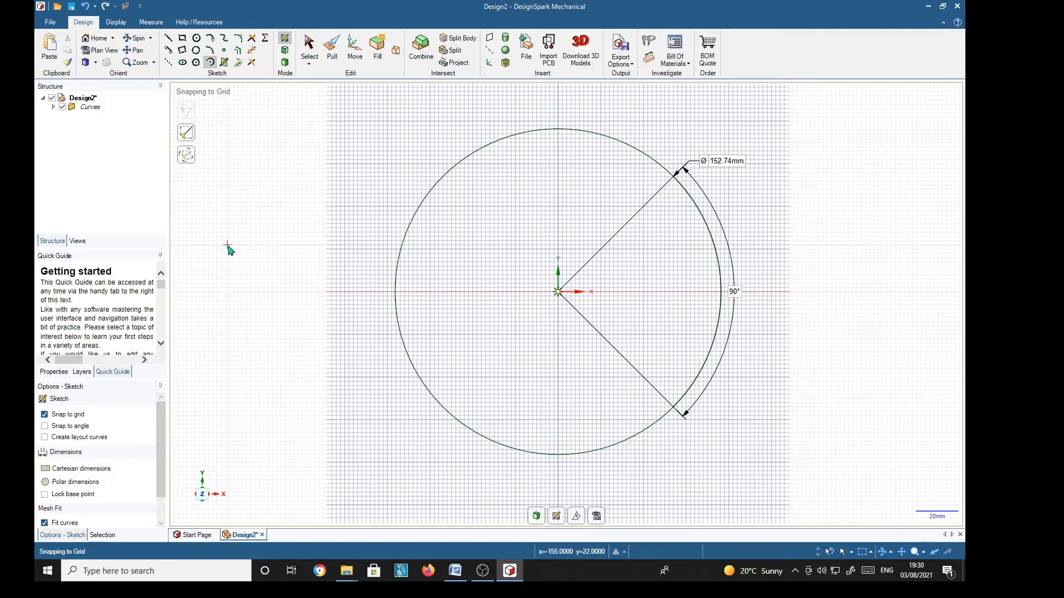
- Hide the circle and draw a vertical construction line joining the two ends of the arc
left_click(54, 107)
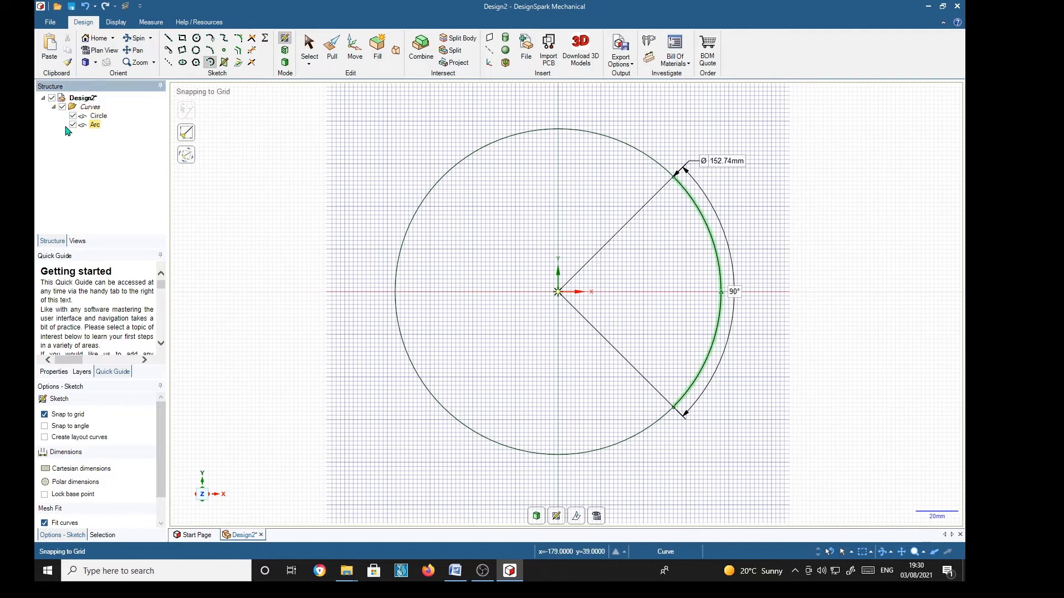
left_click(73, 116)
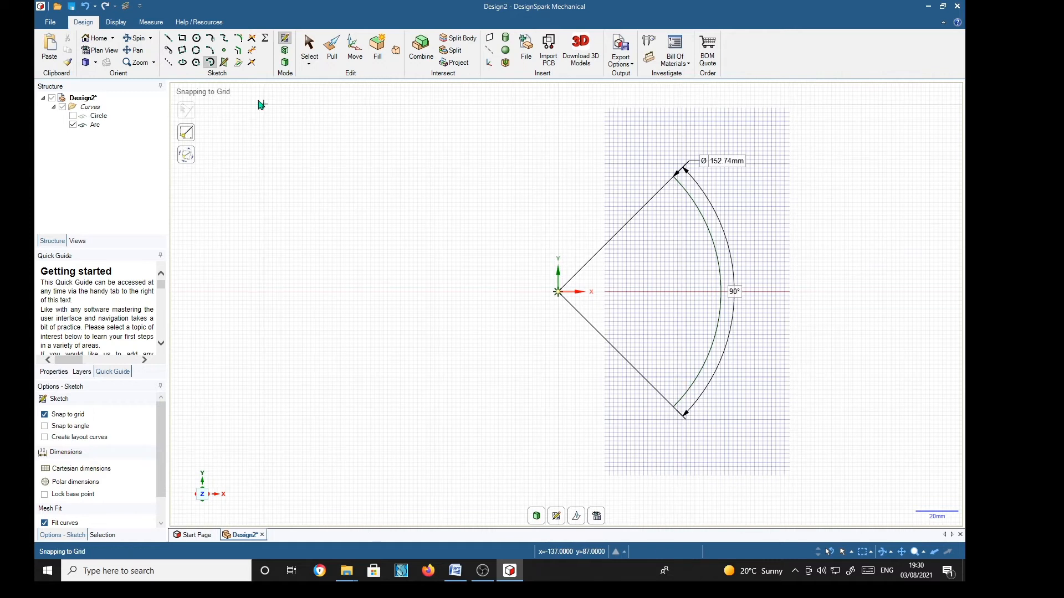
left_click(168, 62)
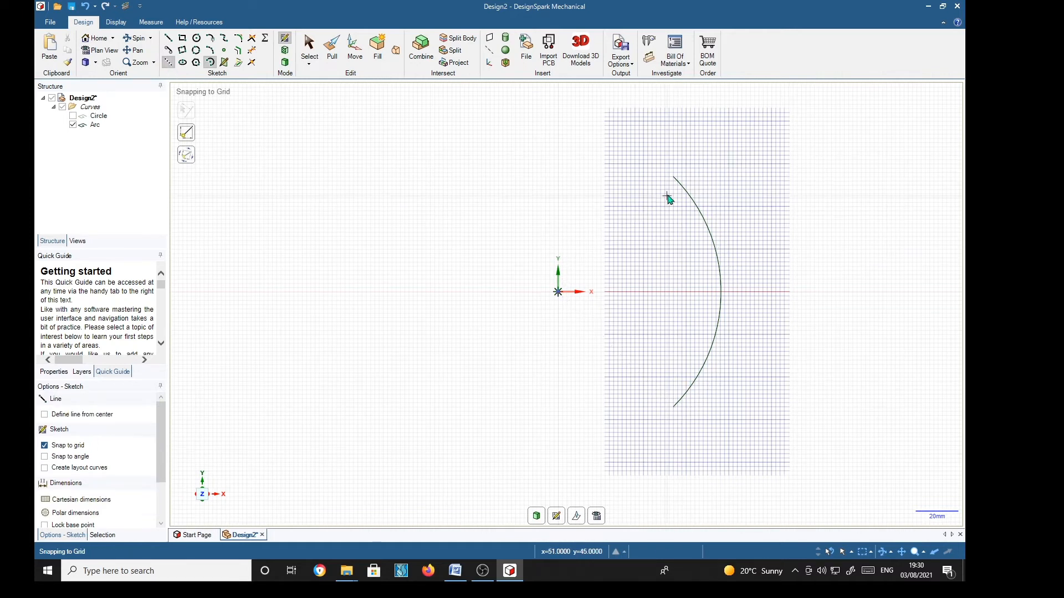
left_click(673, 178)
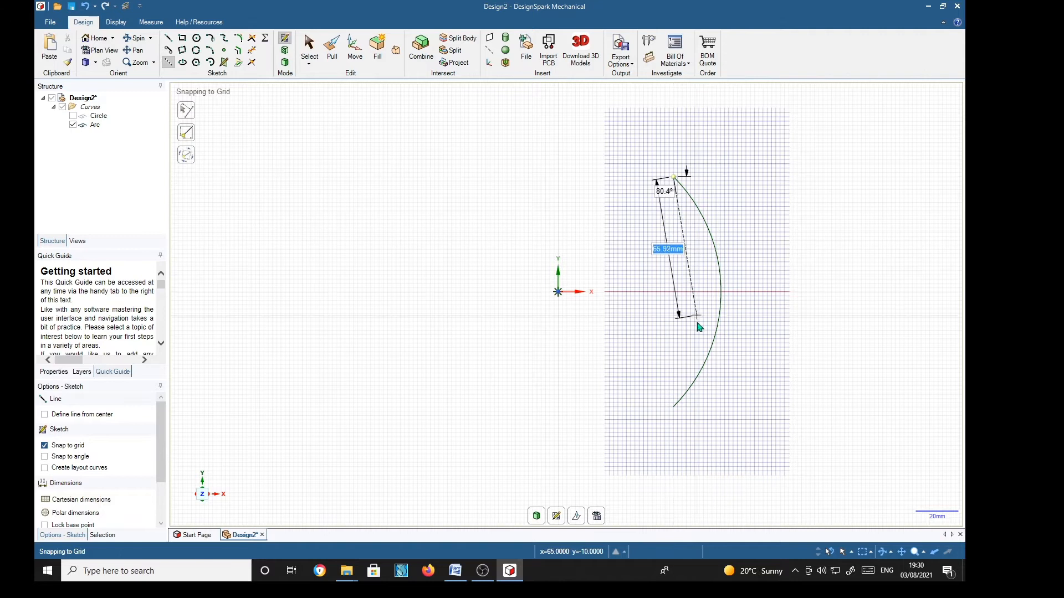
left_click(674, 408)
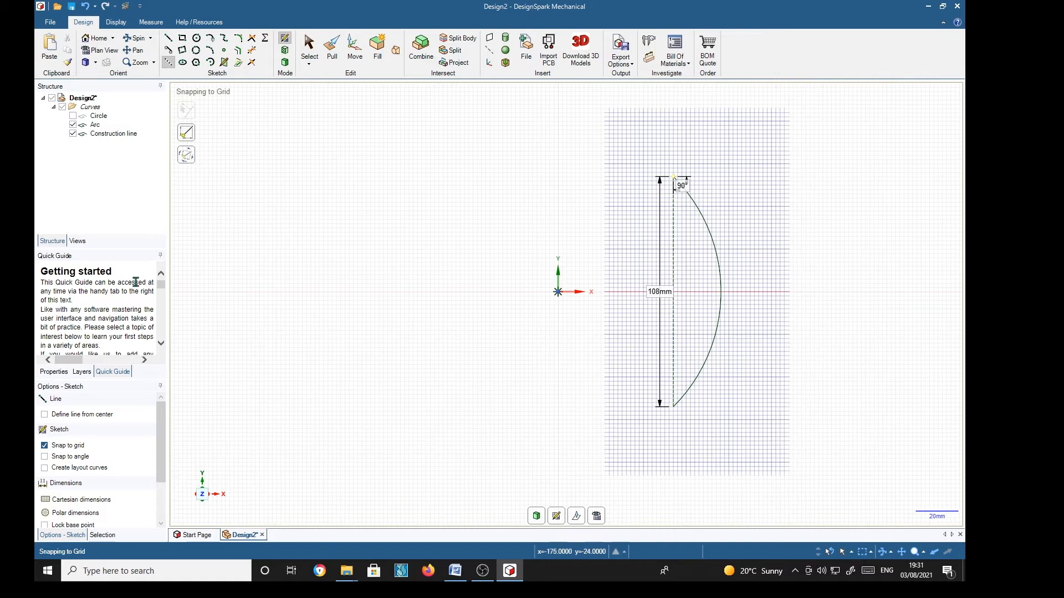
- Delete all the sketched curves from the design
right_click(87, 107)
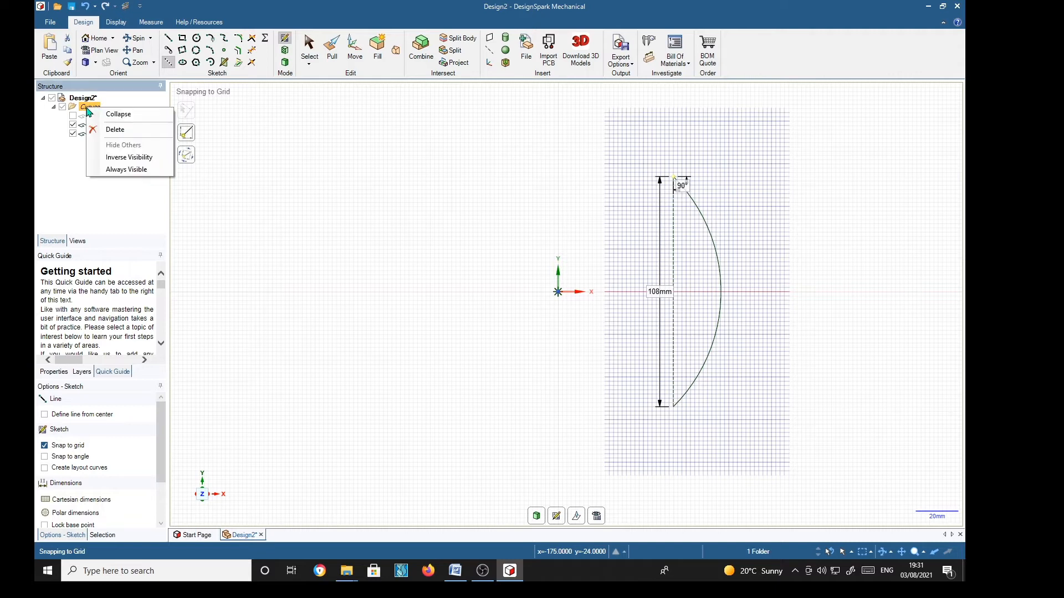
left_click(110, 129)
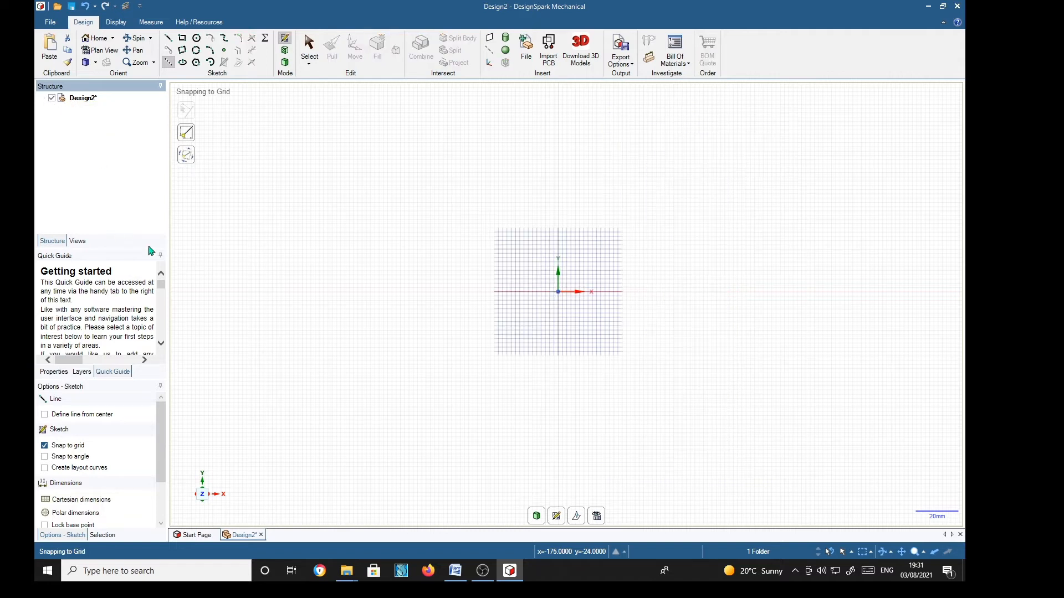
- Sketch a new circle centred on the origin with a diameter of 76.4*2 mm
scroll(560, 298, "up", 3)
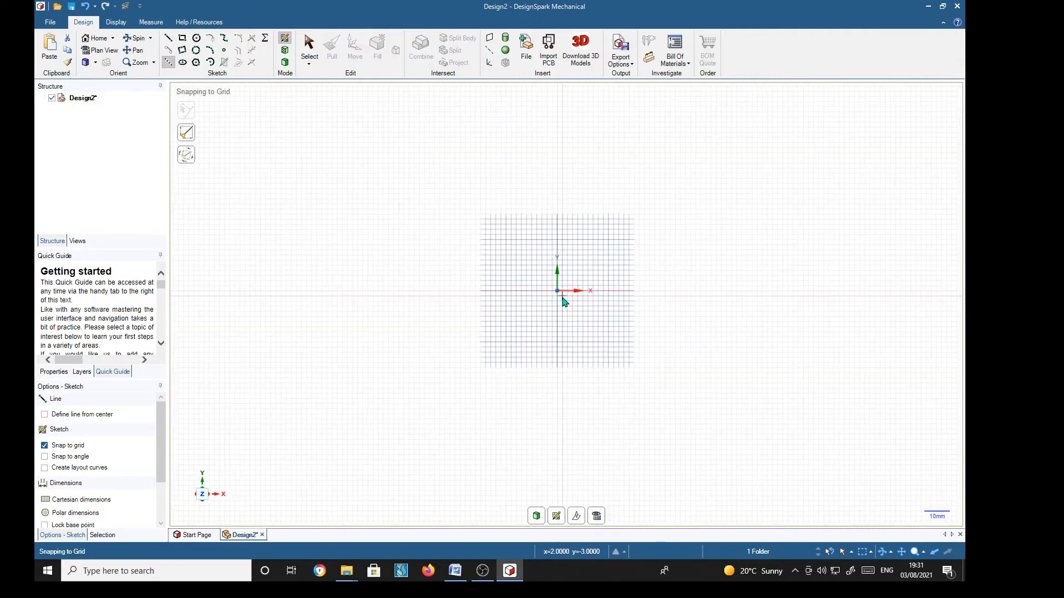
scroll(563, 300, "up", 3)
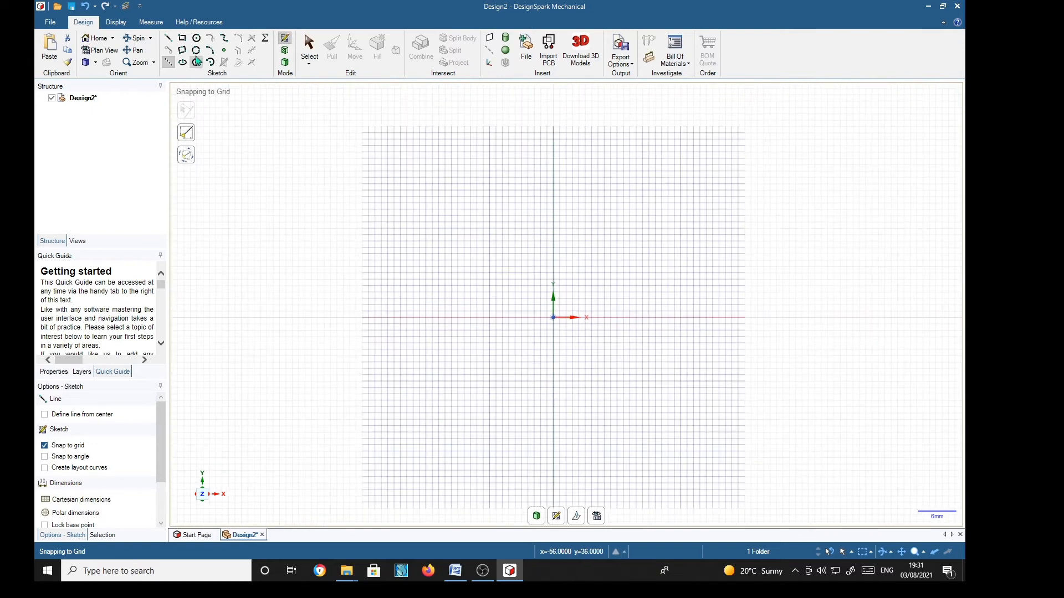
left_click(553, 317)
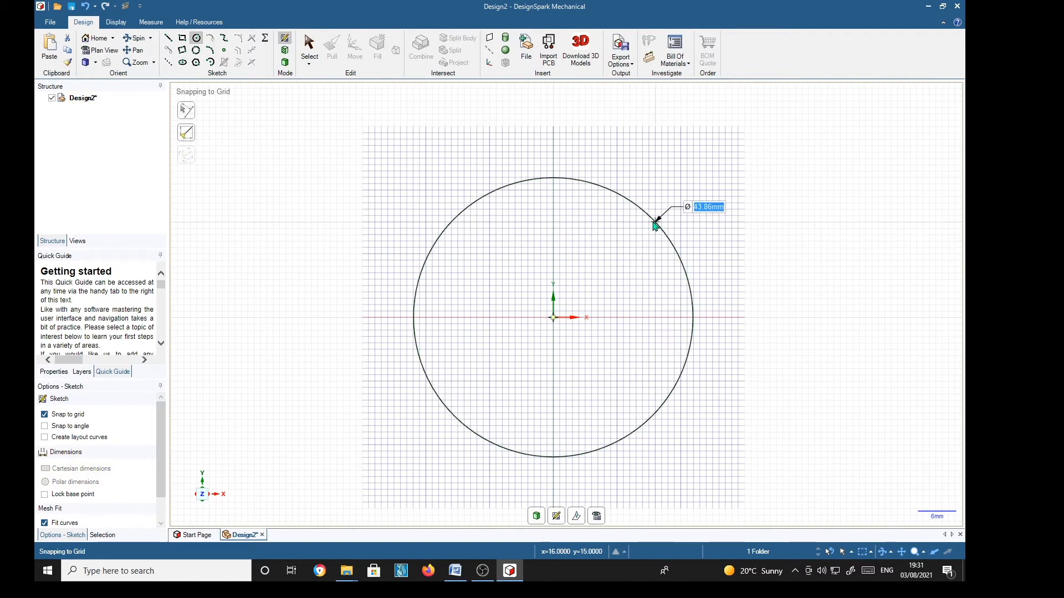
type("76.4*")
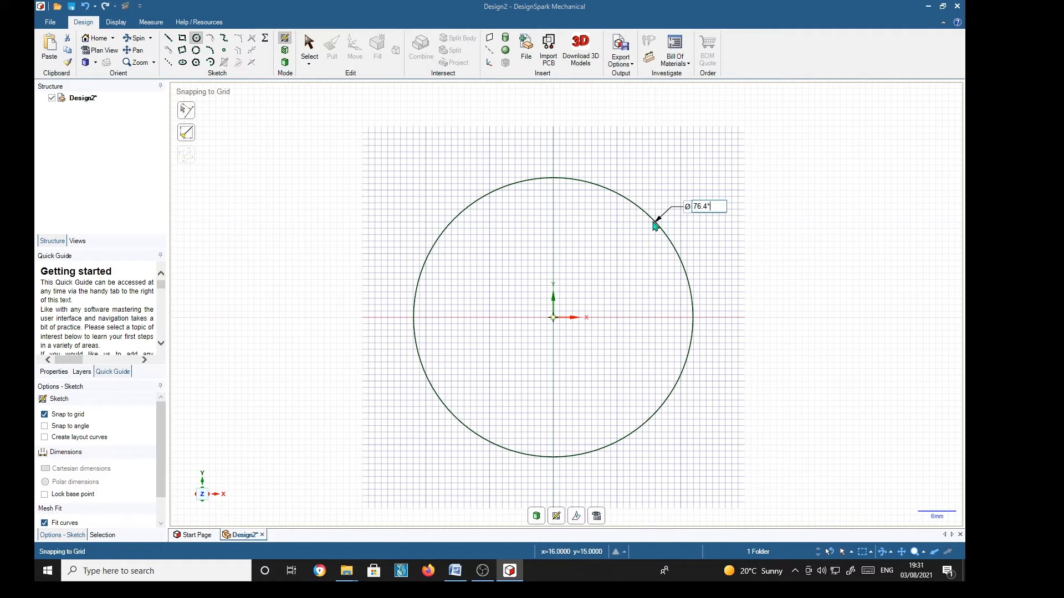
type("2")
key("Return")
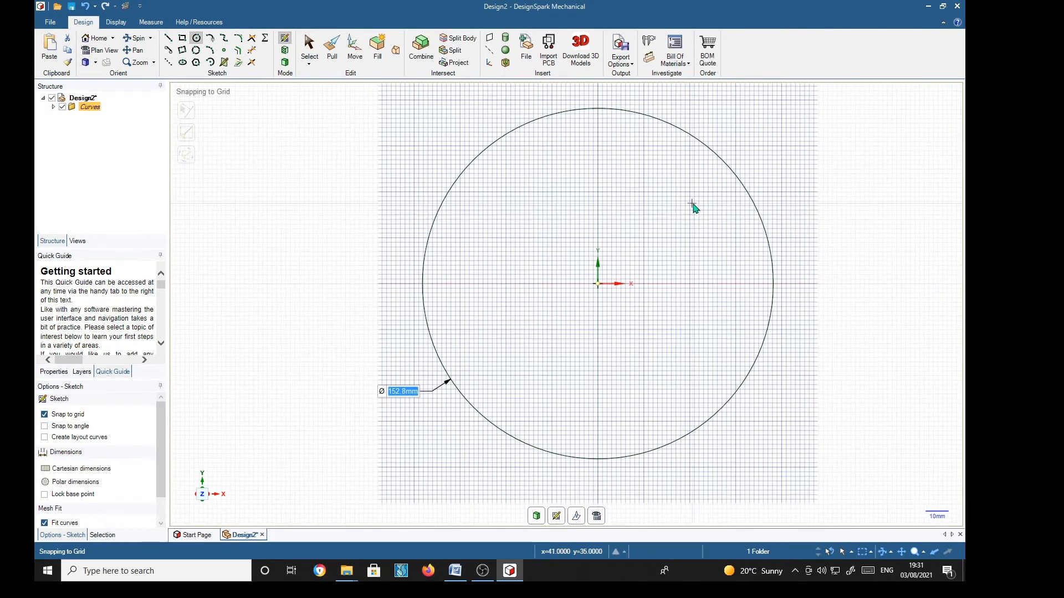
middle_click_drag(692, 203, 647, 242, "shift")
- Pull the circular face 140 mm along the Z axis into a solid cylinder
key("p")
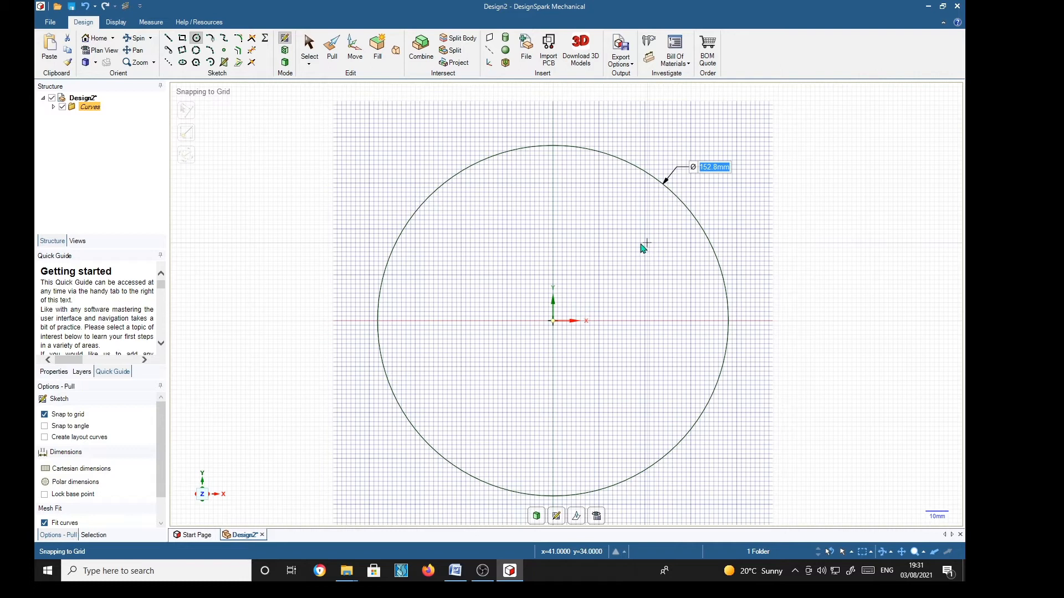
middle_click_drag(826, 273, 757, 288)
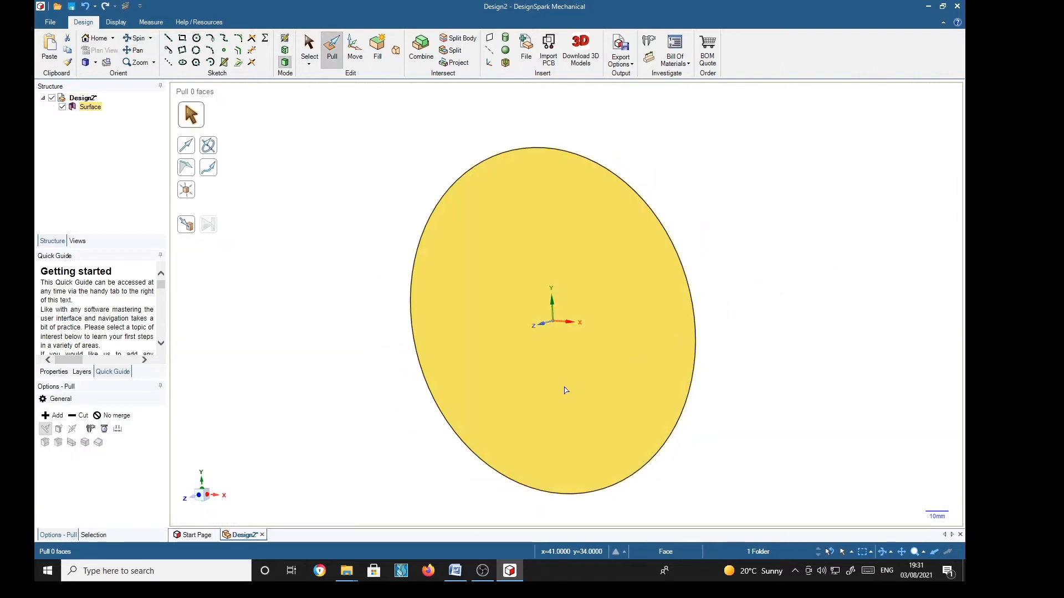
left_click(488, 399)
left_click_drag(559, 372, 410, 432)
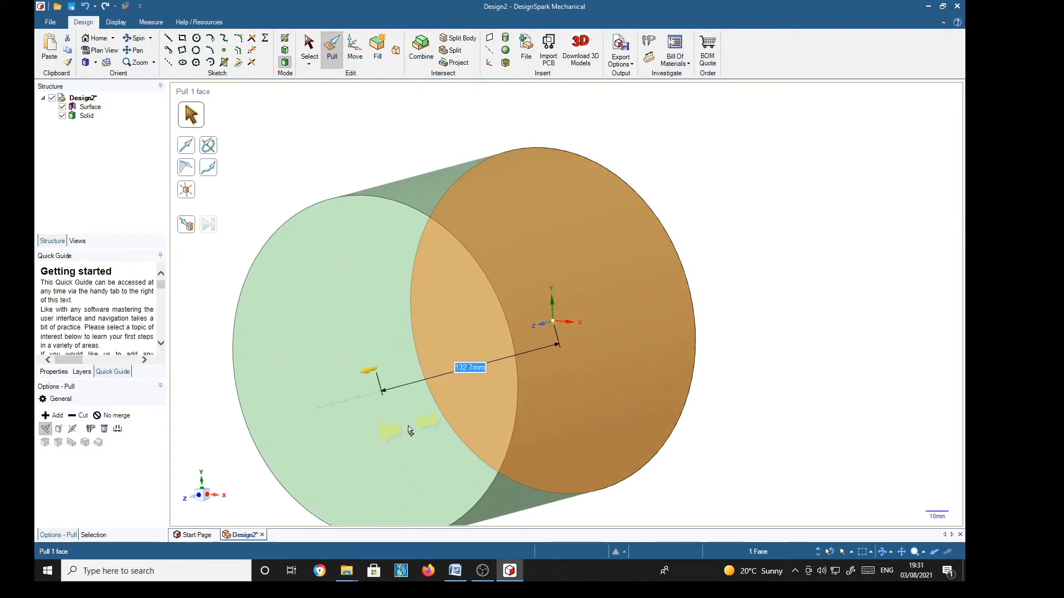
type("14")
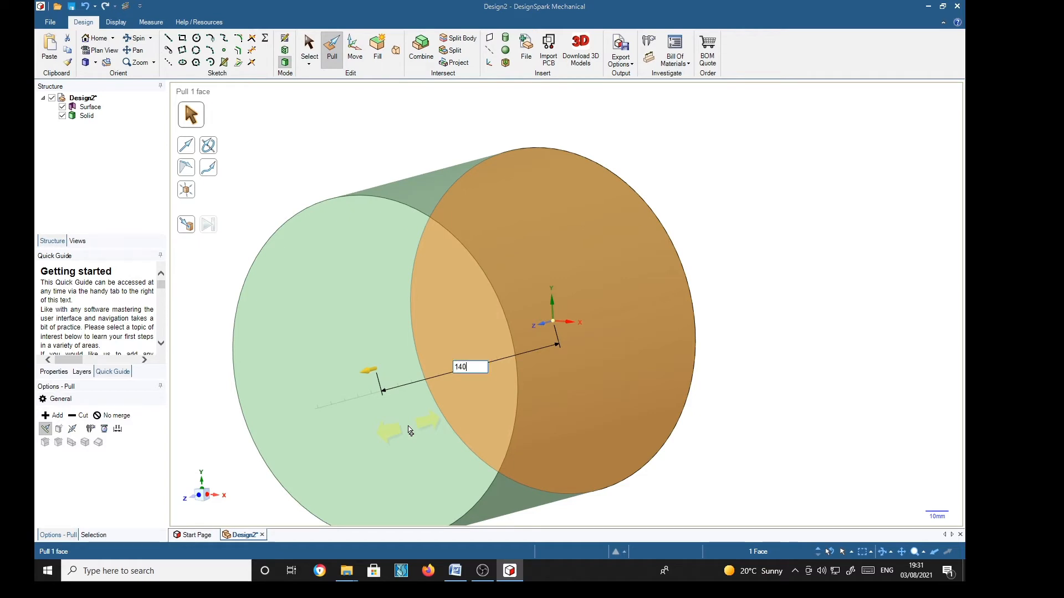
type("0")
key("Return")
- Select the cylinder's centre axis and open a section view on the lengthwise plane through it
middle_click_drag(767, 349, 787, 326)
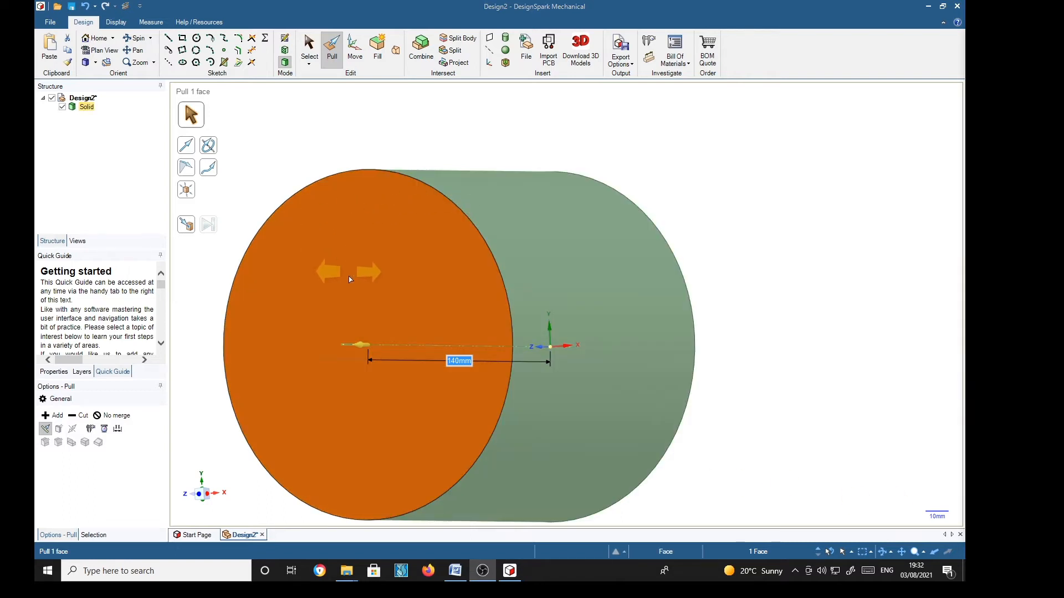
left_click(309, 45)
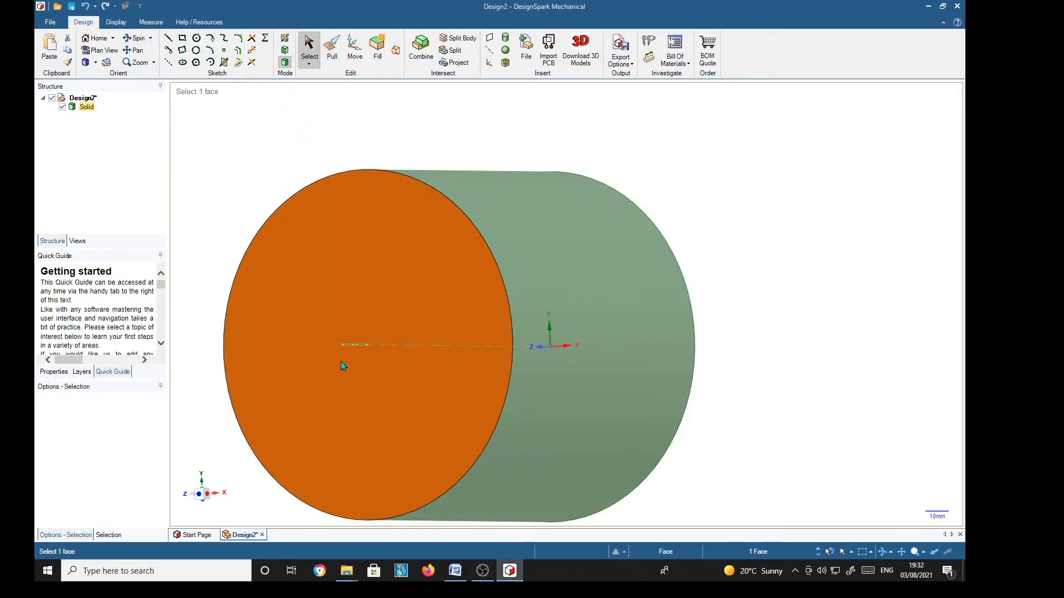
left_click(354, 344)
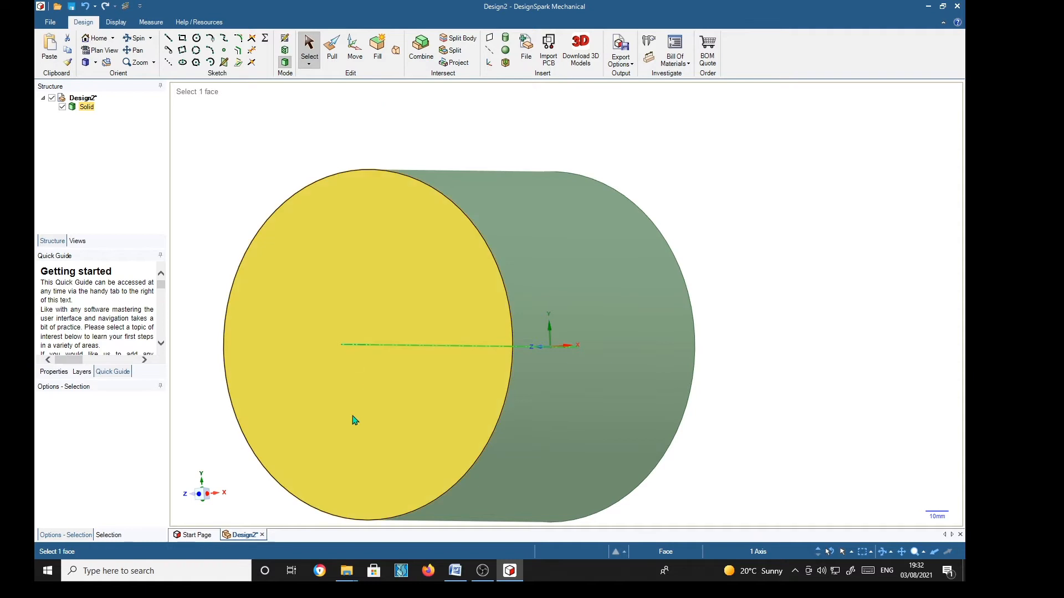
key("x")
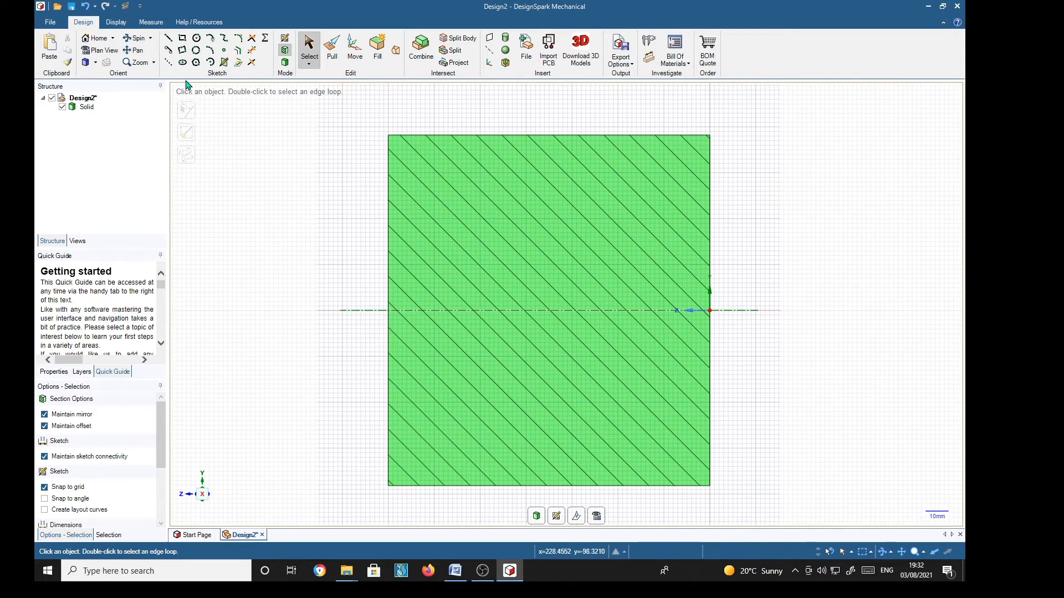
- Sketch an ellipse centred midway along the cylinder's axis, 120 mm along the axis and 108 mm across it
left_click(183, 63)
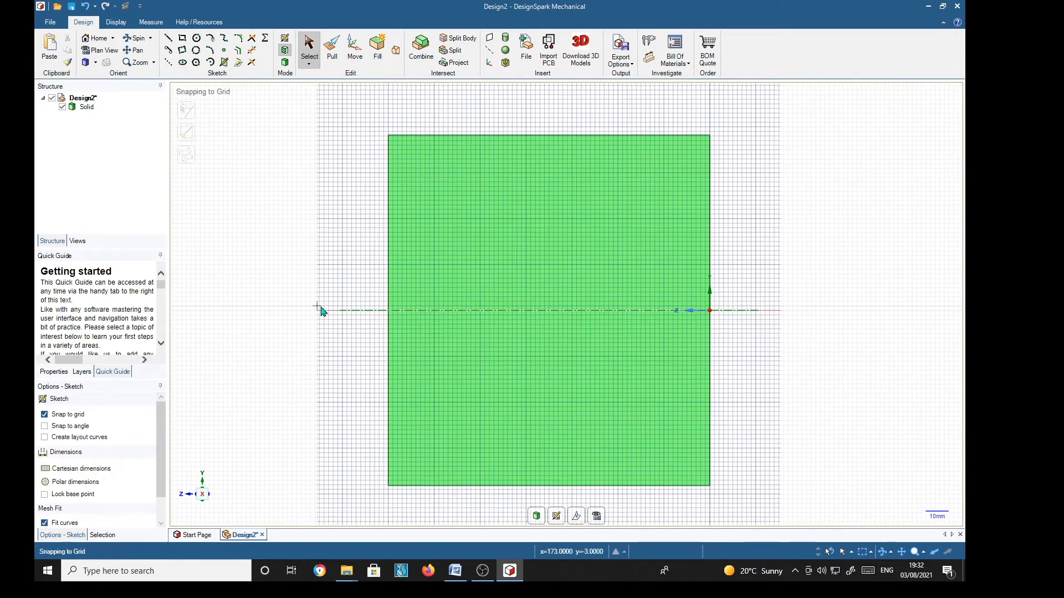
left_click(549, 310)
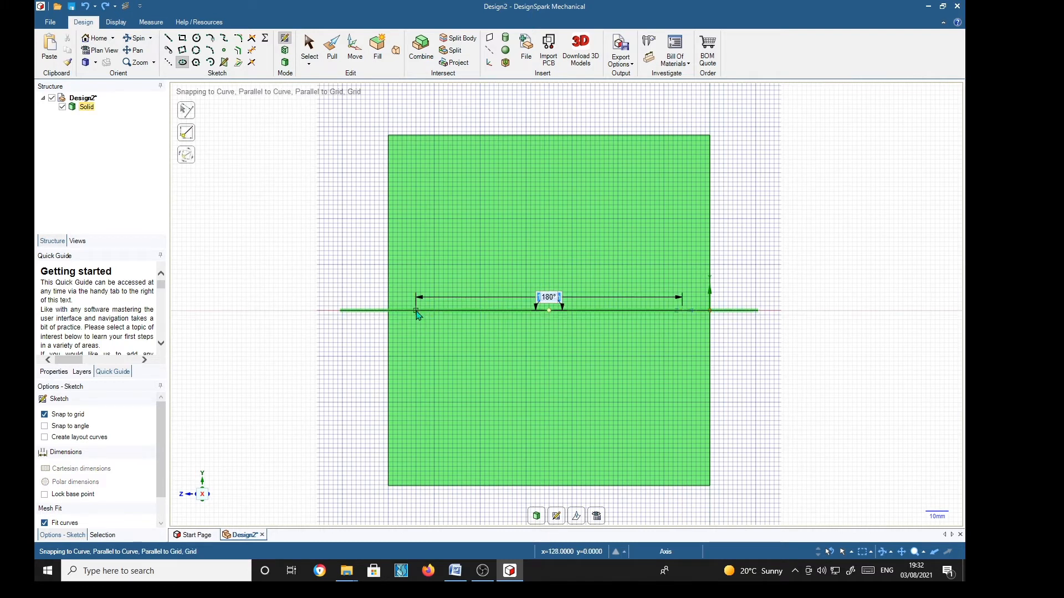
type("12")
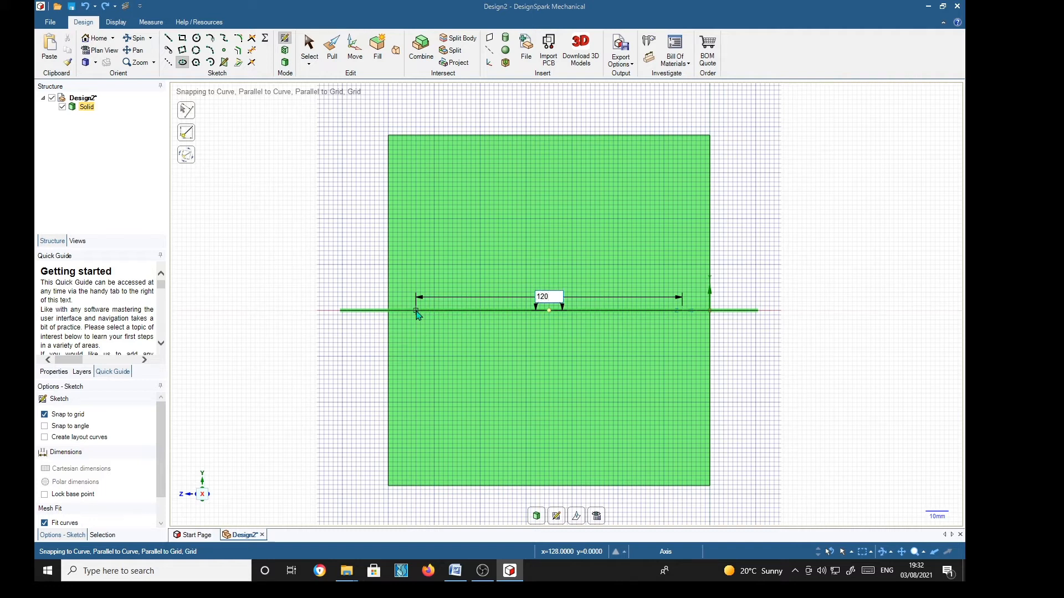
key("Return")
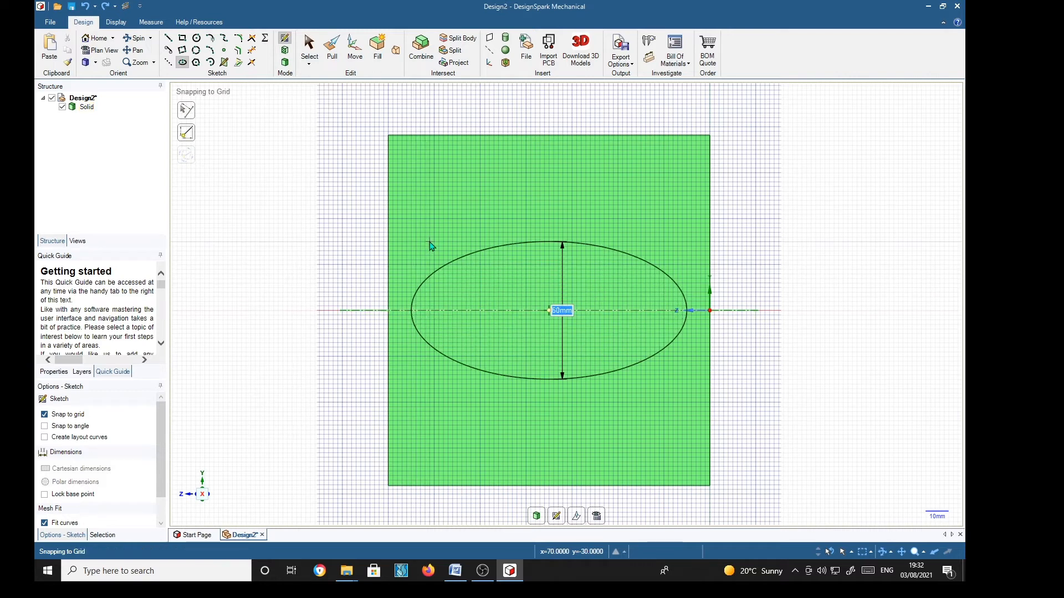
type("1")
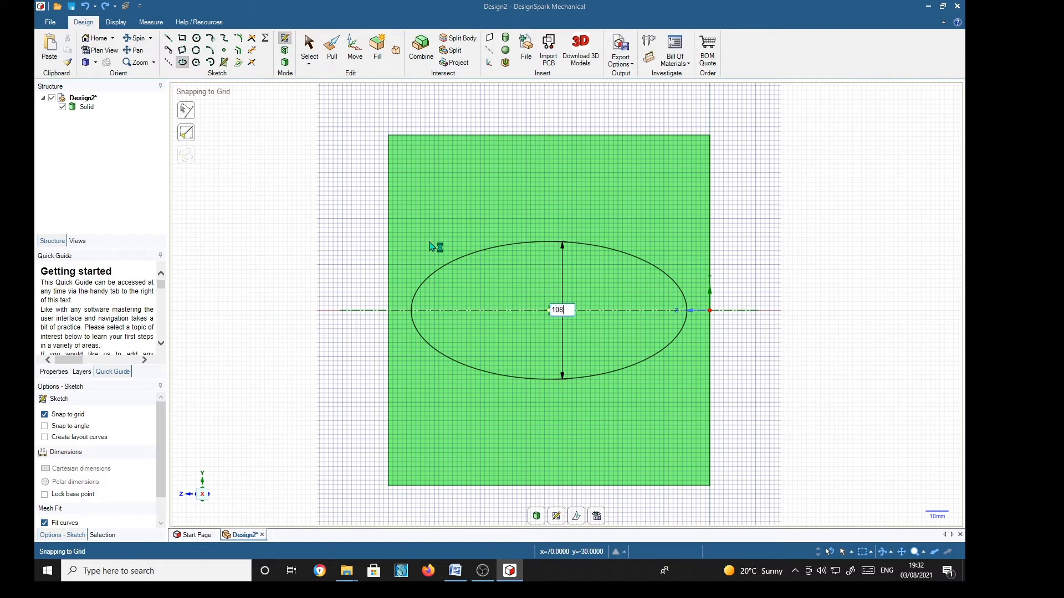
type("08")
key("Return")
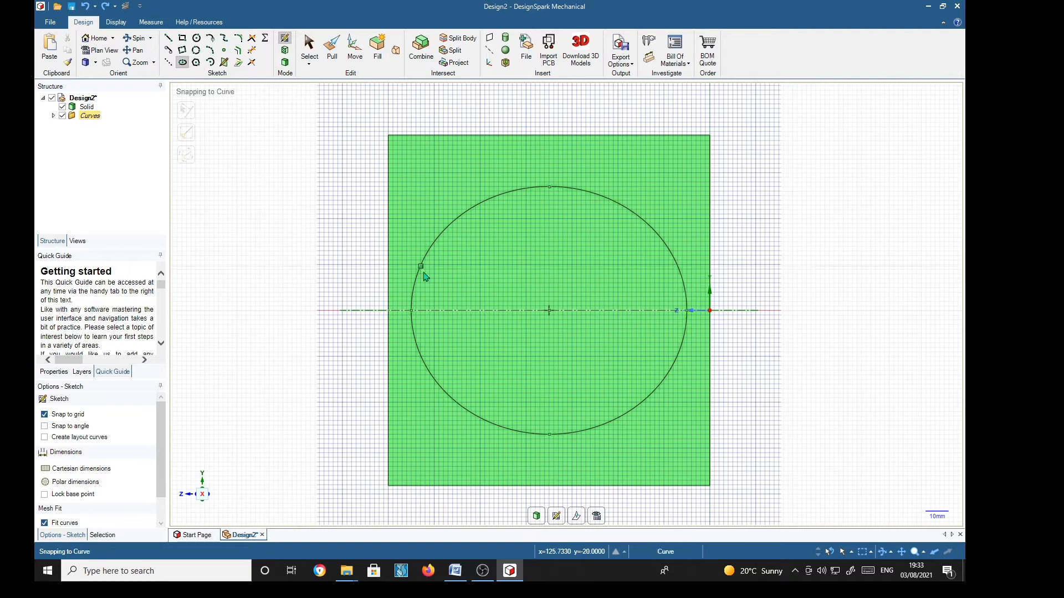
- Sketch a small concentric ellipse inside the large one, 15 mm along the axis and 13 mm across it
left_click(549, 310)
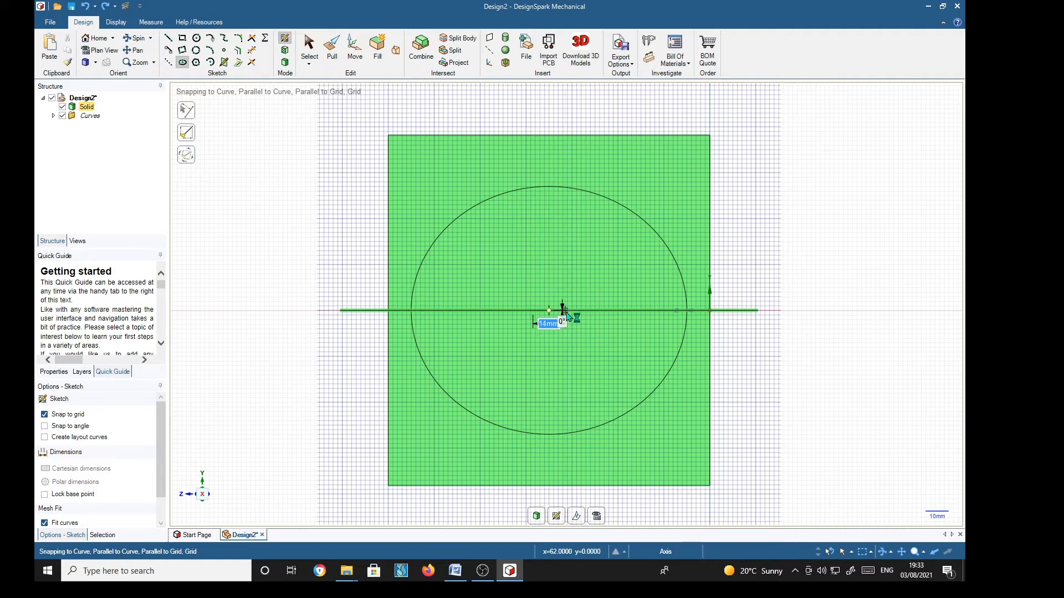
type("15")
key("Tab")
key("Return")
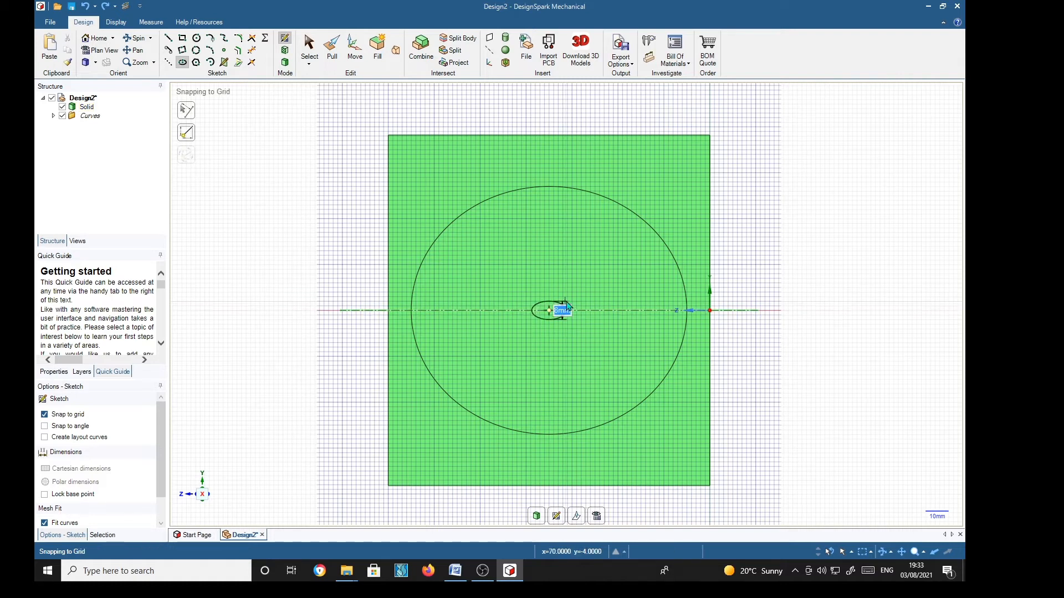
type("13")
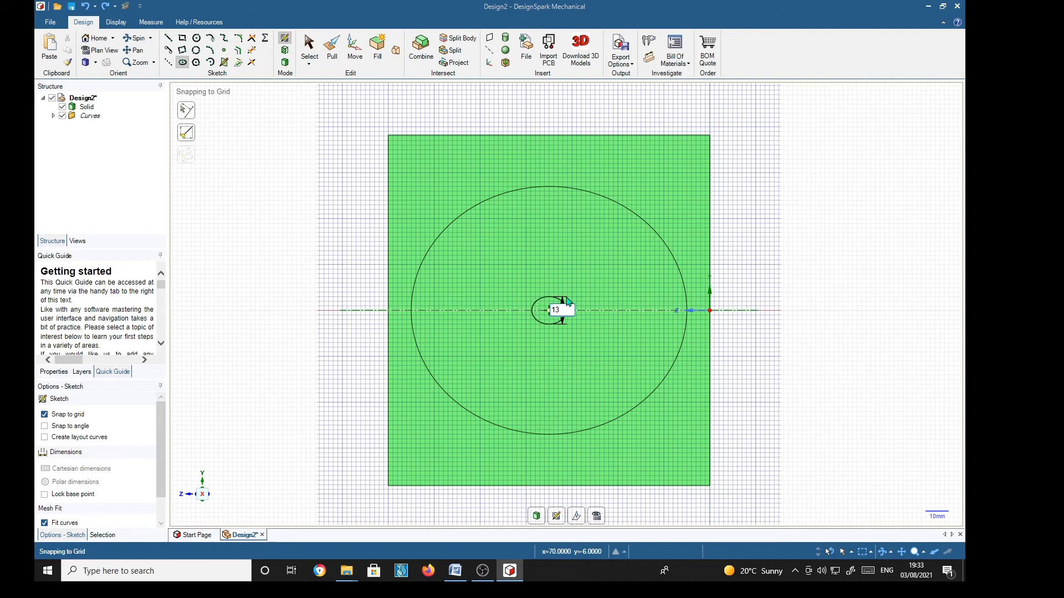
key("Return")
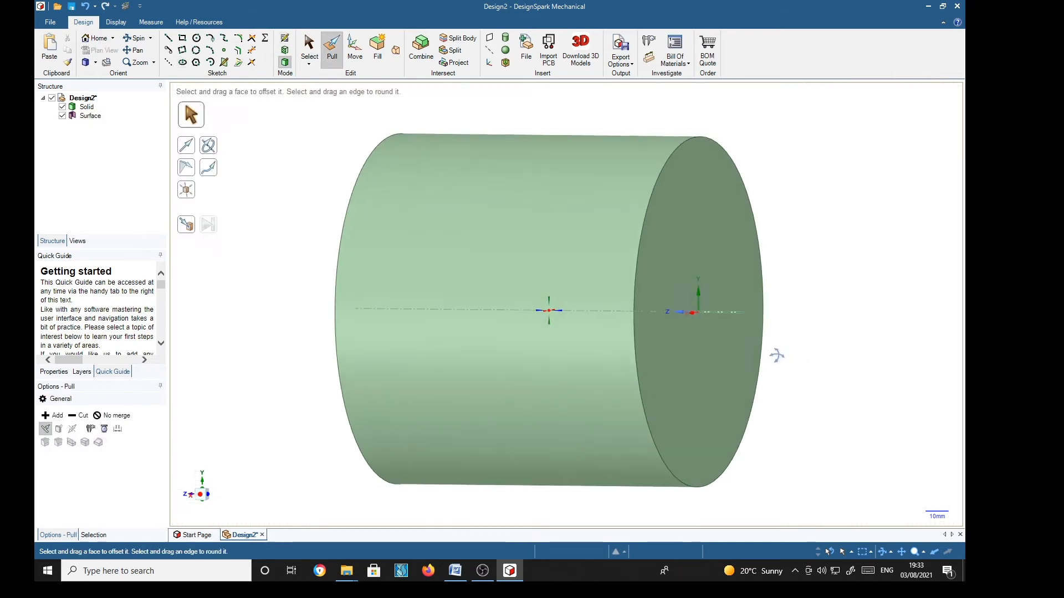
- Move the whole elliptical surface, including its small inner region, sideways from the section plane until it lies outside the cylinder
left_click(87, 116)
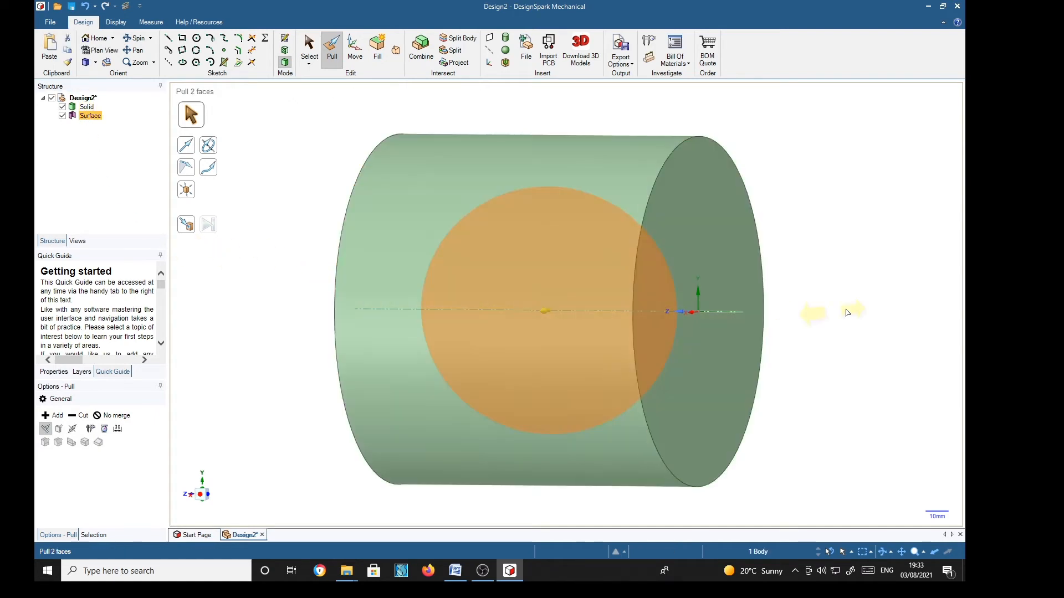
left_click(358, 55)
left_click(525, 339, "ctrl")
left_click(525, 339, "ctrl")
left_click_drag(513, 310, 352, 318)
left_click(250, 476)
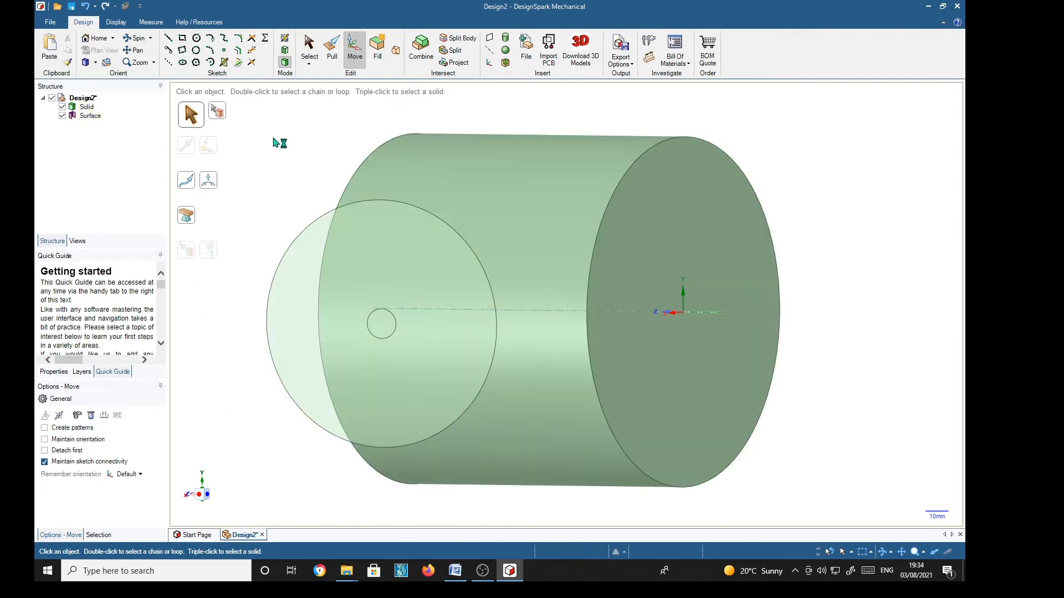
- Project the outer and inner ellipse edges of the surface onto the cylinder's curved face
left_click(304, 55)
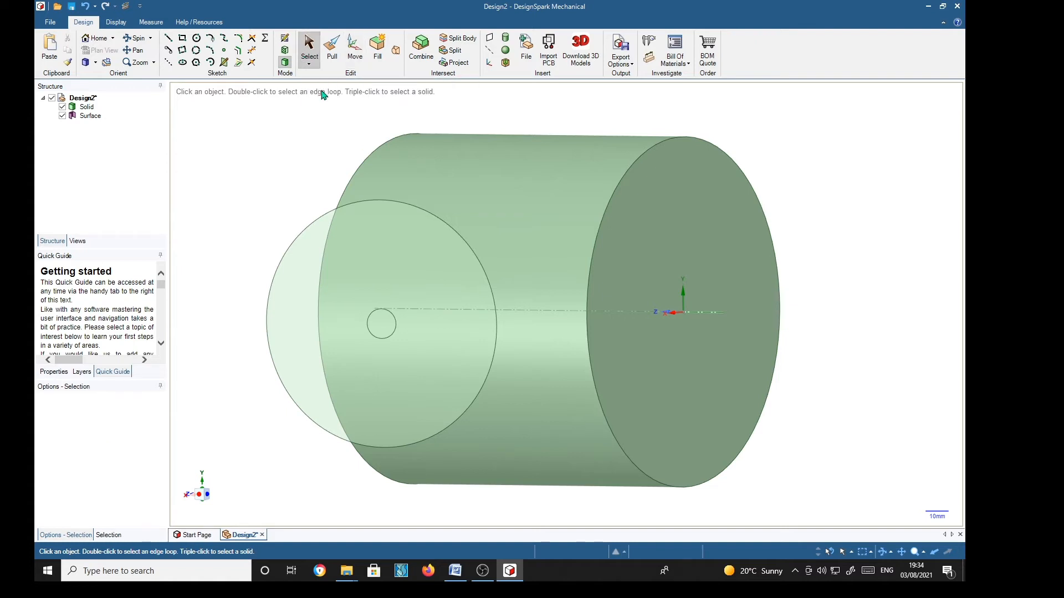
left_click(412, 211)
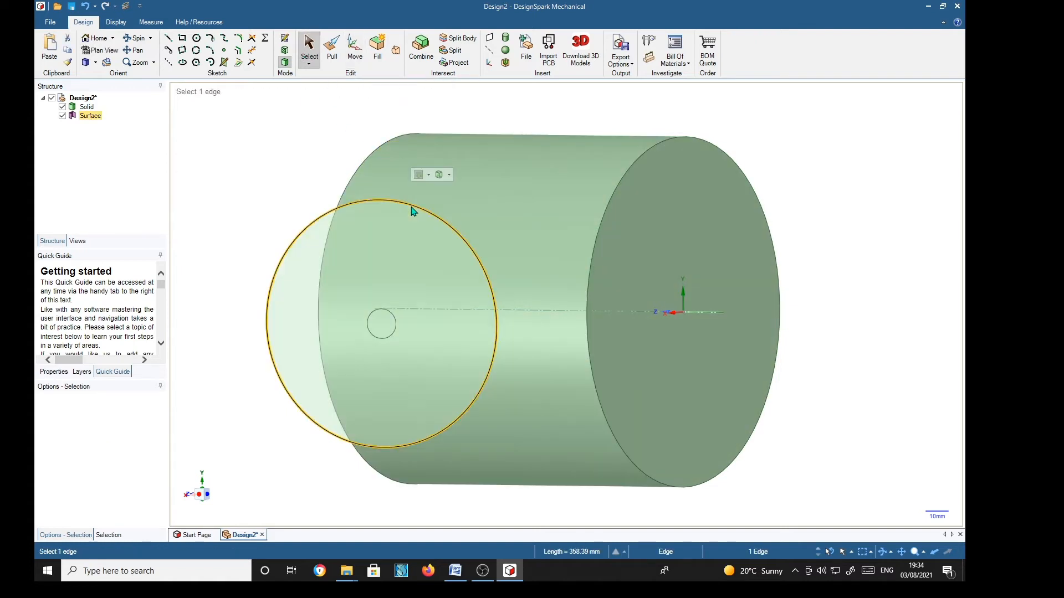
left_click(390, 317, "ctrl")
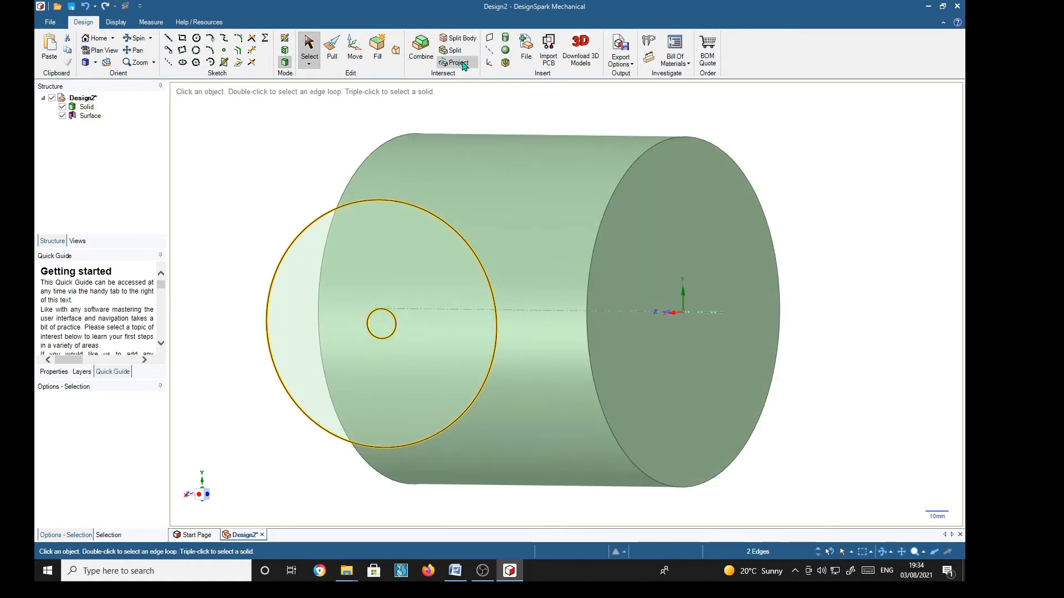
left_click(462, 63)
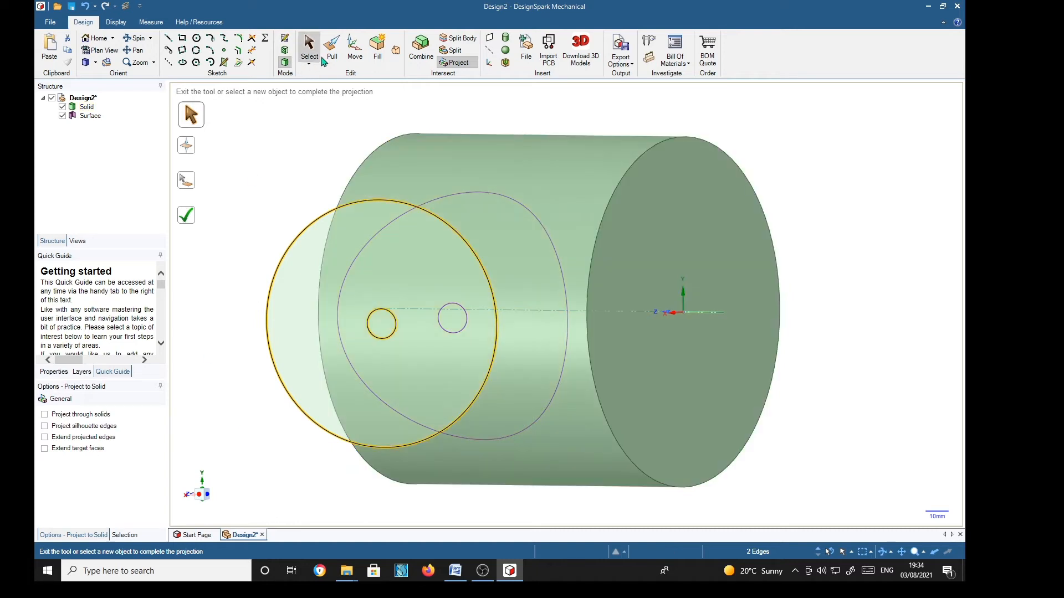
- Pull the projected region between the two ellipses outward by setting its radius to 76.4+.7 mm
left_click(331, 52)
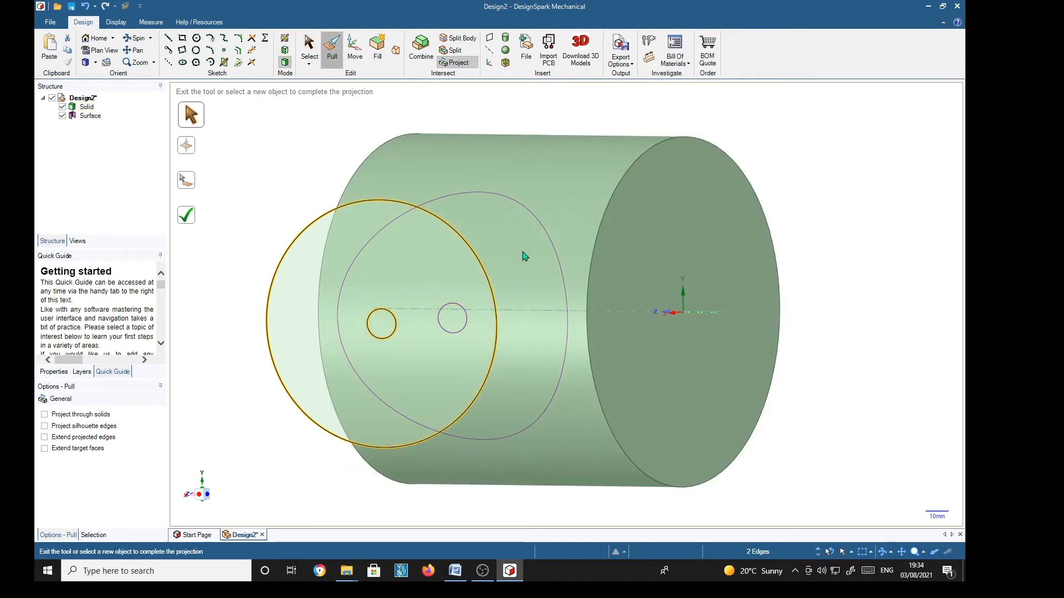
left_click(526, 289)
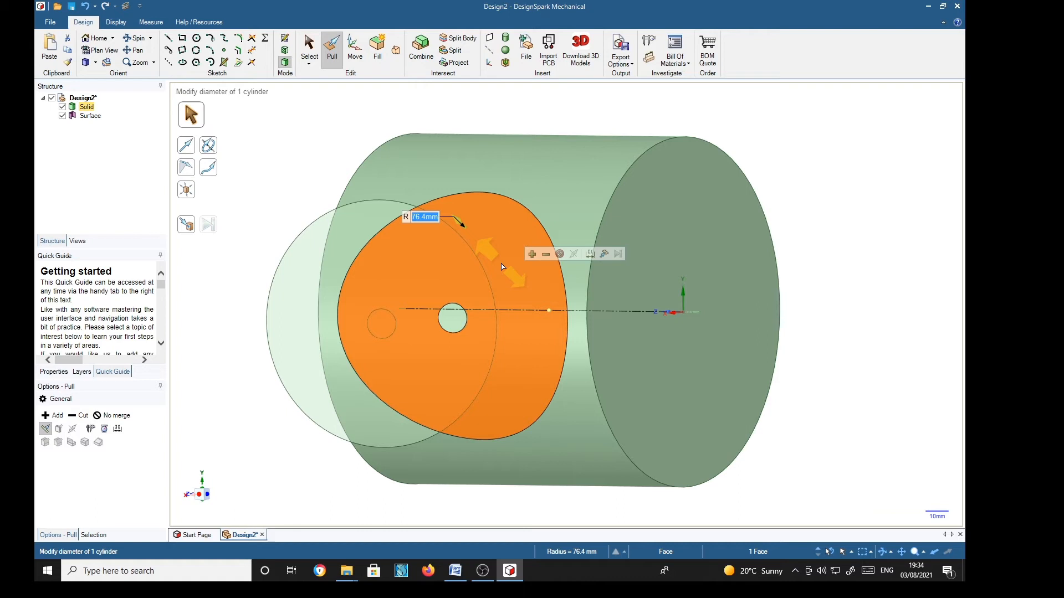
type("7")
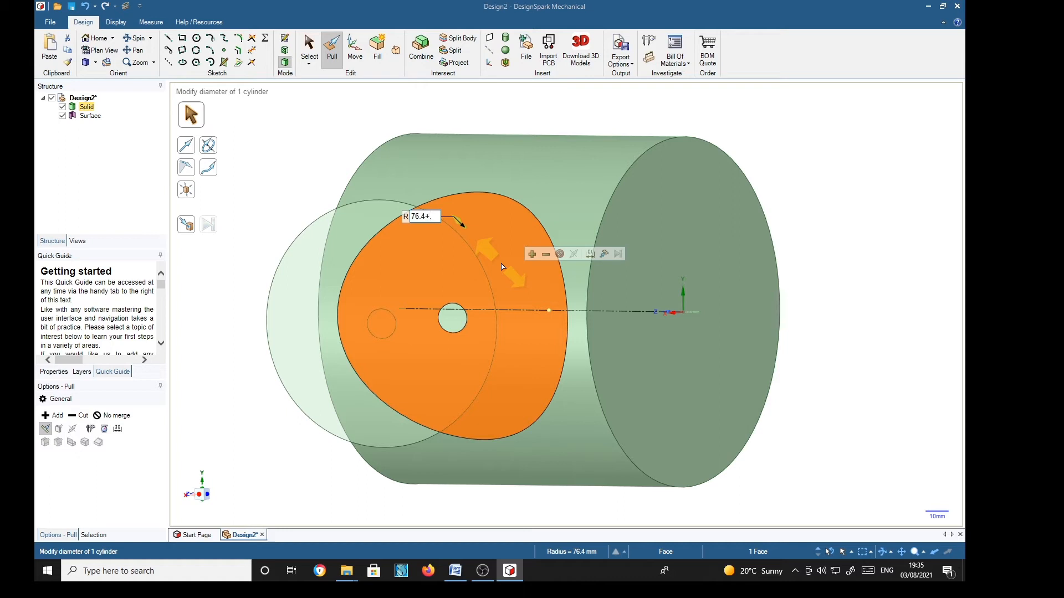
key("Return")
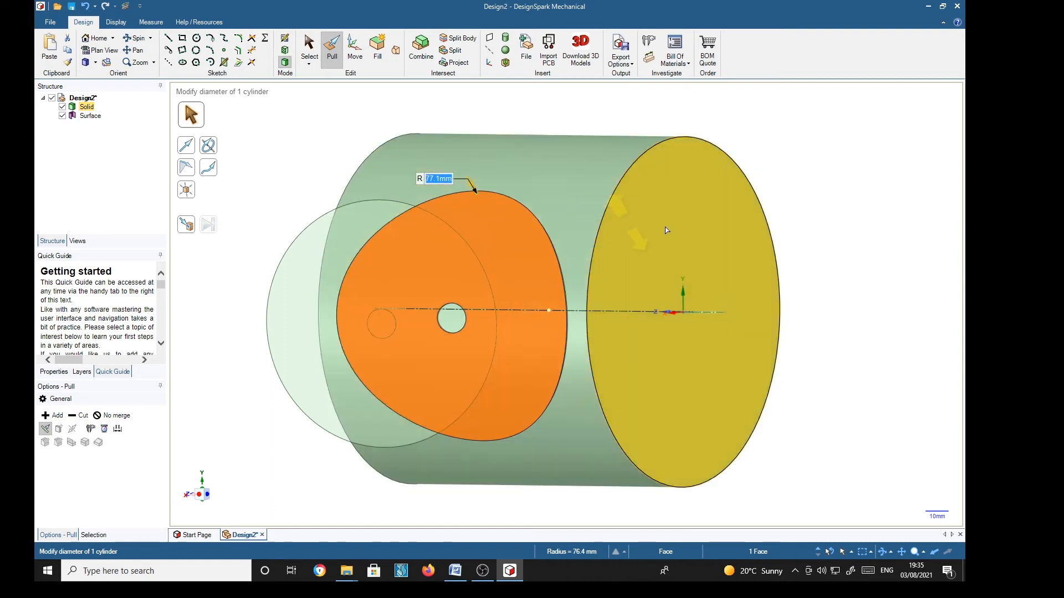
left_click(840, 233)
- Hide the flat elliptical surface so that only the cylinder with its raised pad is shown
scroll(596, 233, "up", 5)
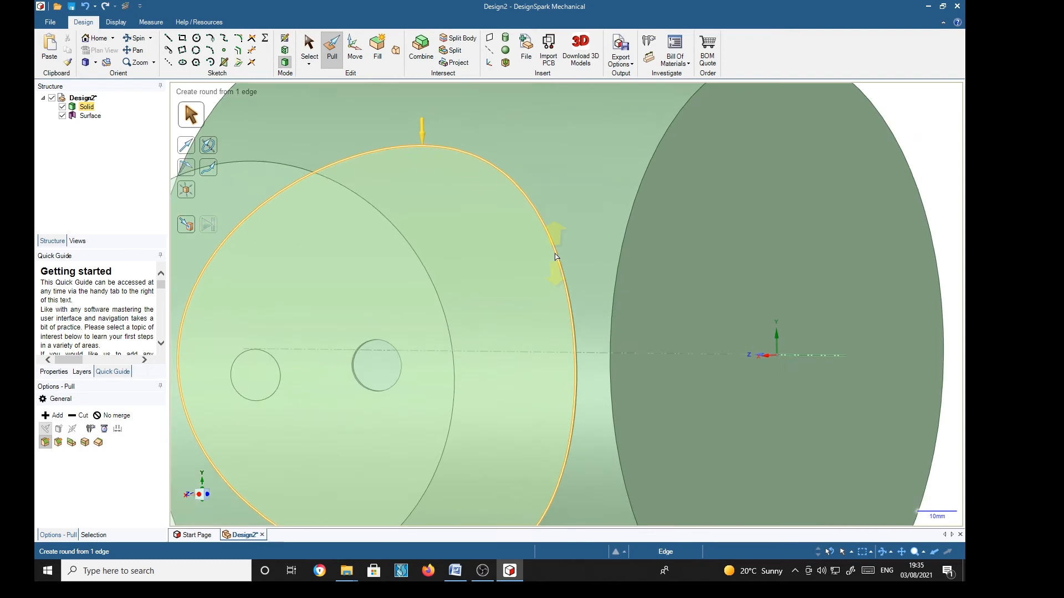
middle_click_drag(593, 231, 560, 237)
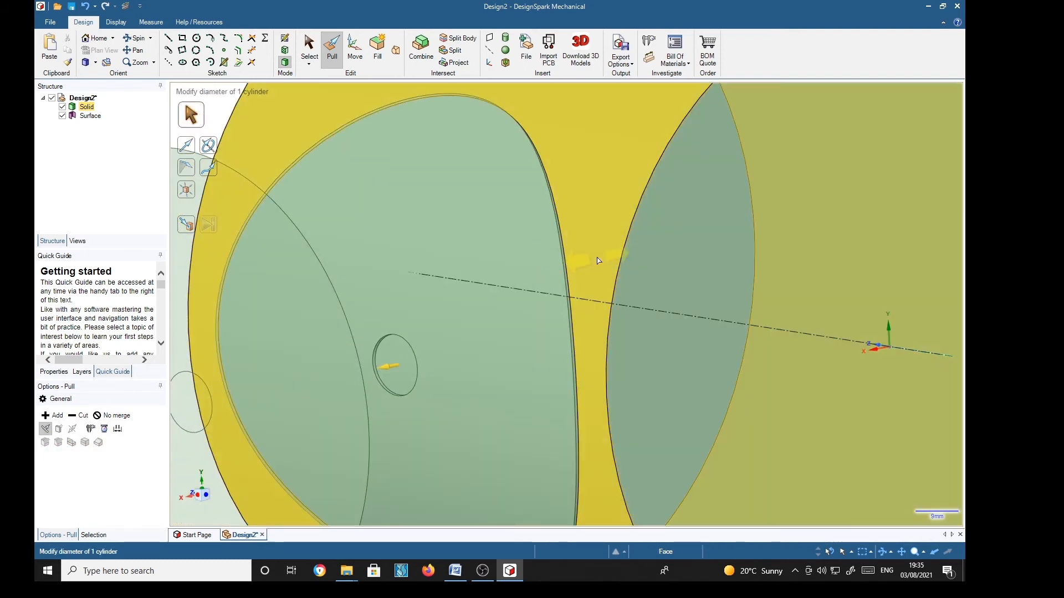
middle_click_drag(598, 261, 601, 313)
scroll(601, 313, "down", 5)
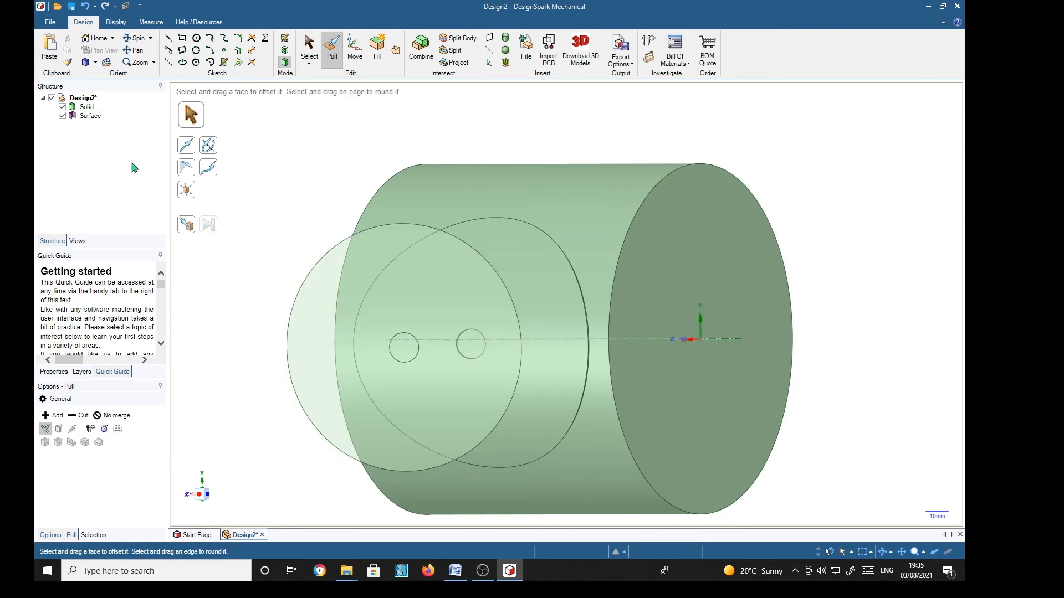
left_click(62, 115)
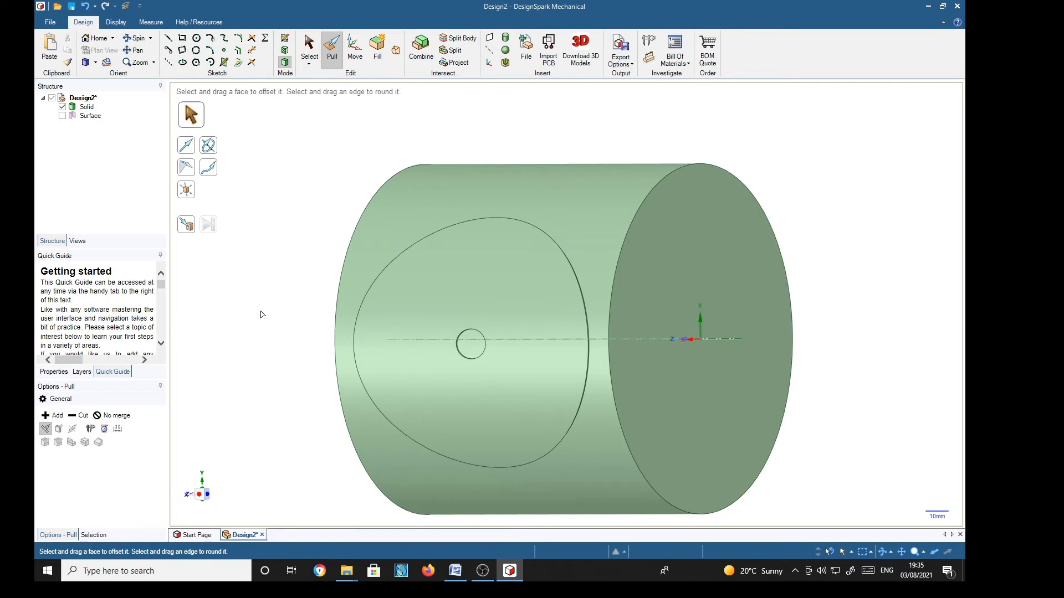
left_click(468, 274)
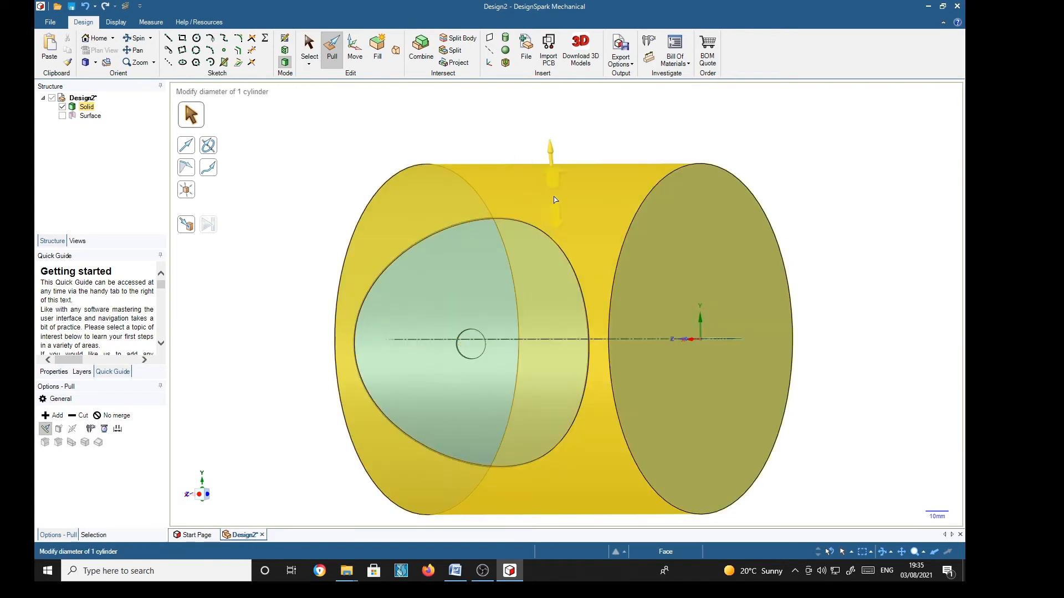
left_click(527, 280)
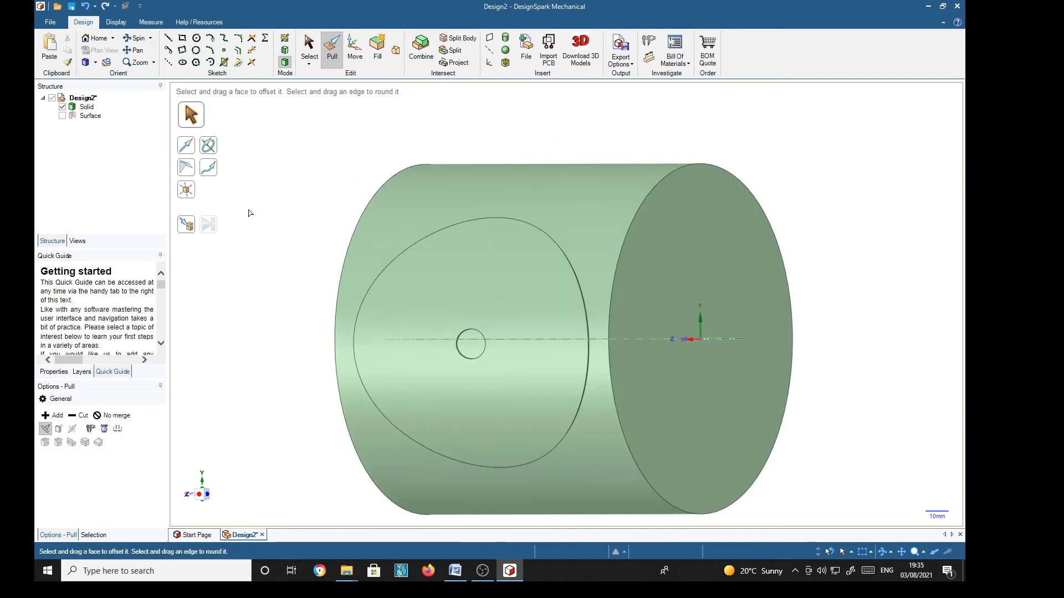
- Split the raised elliptical pad off the solid, using the cylinder's curved face as the cutter
left_click(454, 39)
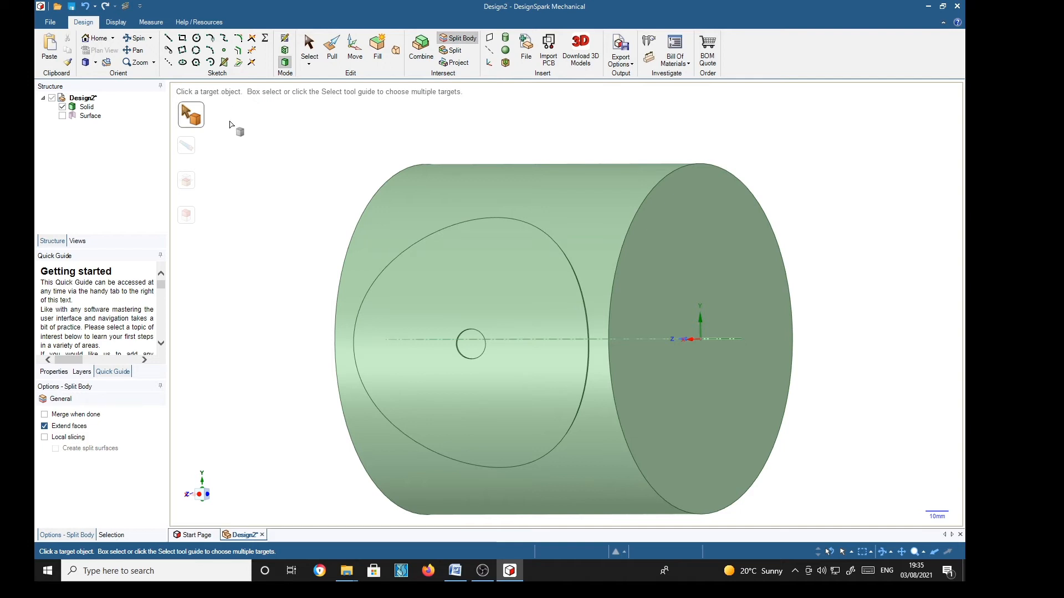
left_click(93, 107)
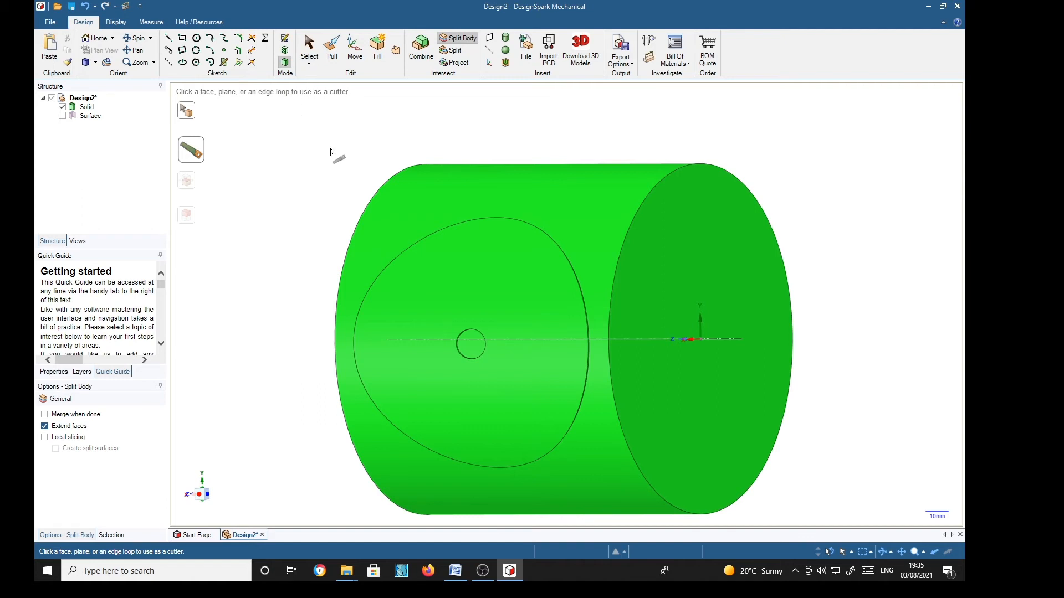
left_click(589, 201)
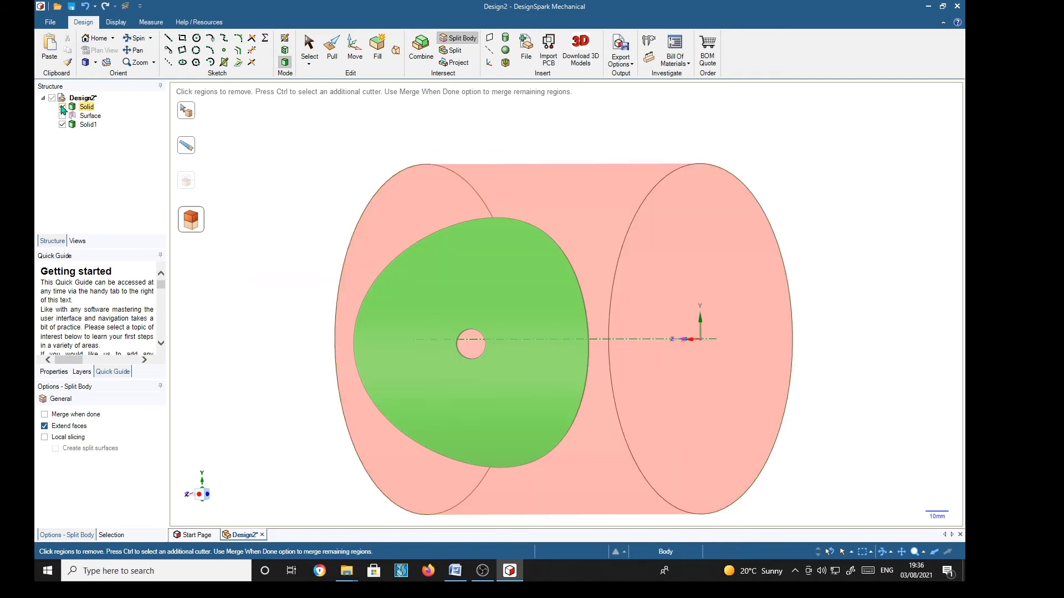
- Hide the main cylinder solid, leaving the curved elliptical shell visible, and end the Split Body command
left_click(62, 107)
middle_click_drag(880, 331, 758, 301)
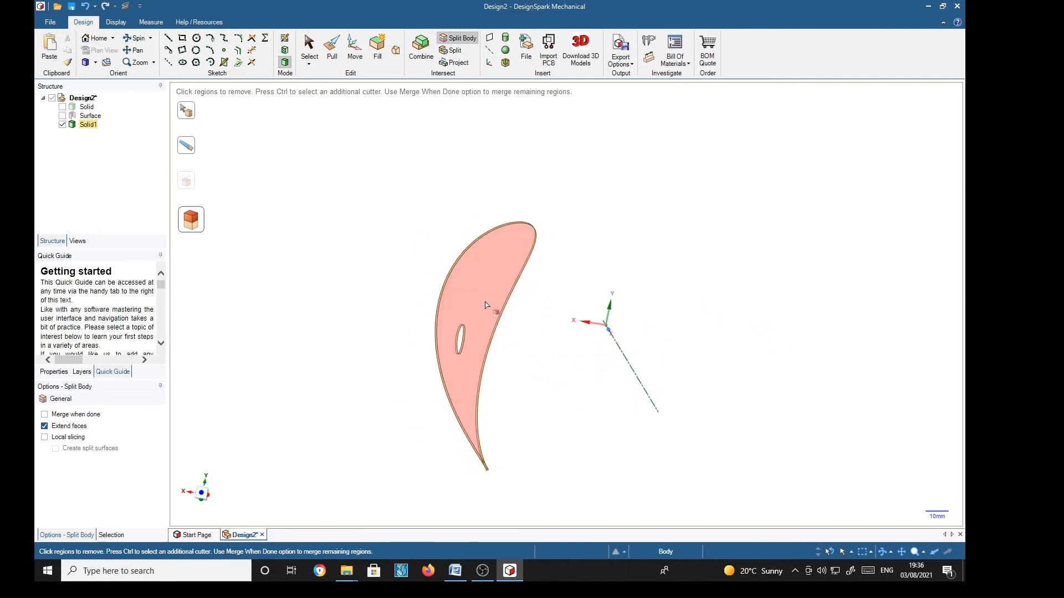
key("Escape")
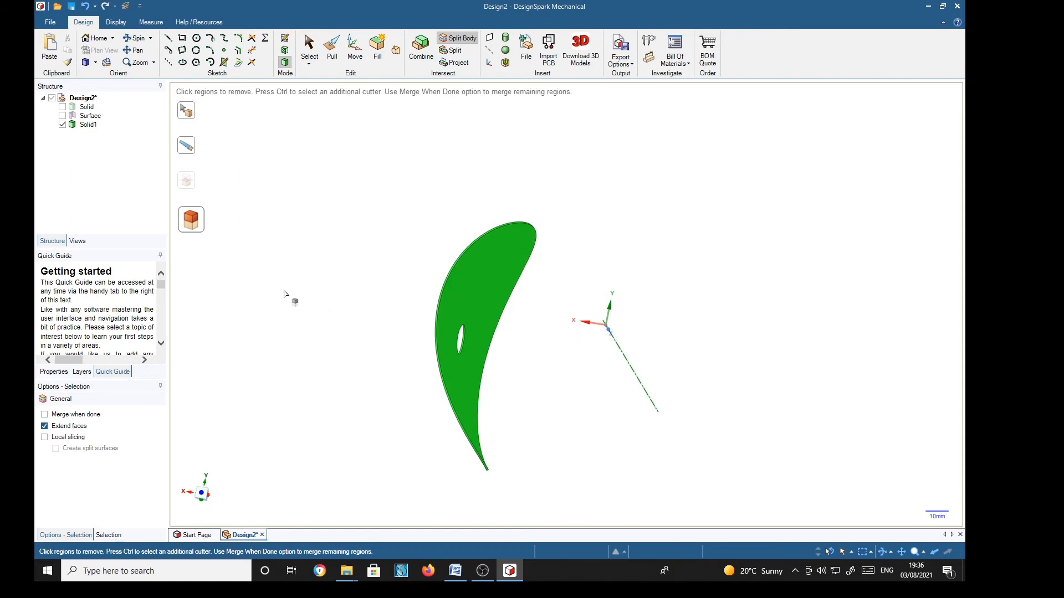
middle_click_drag(315, 218, 299, 244)
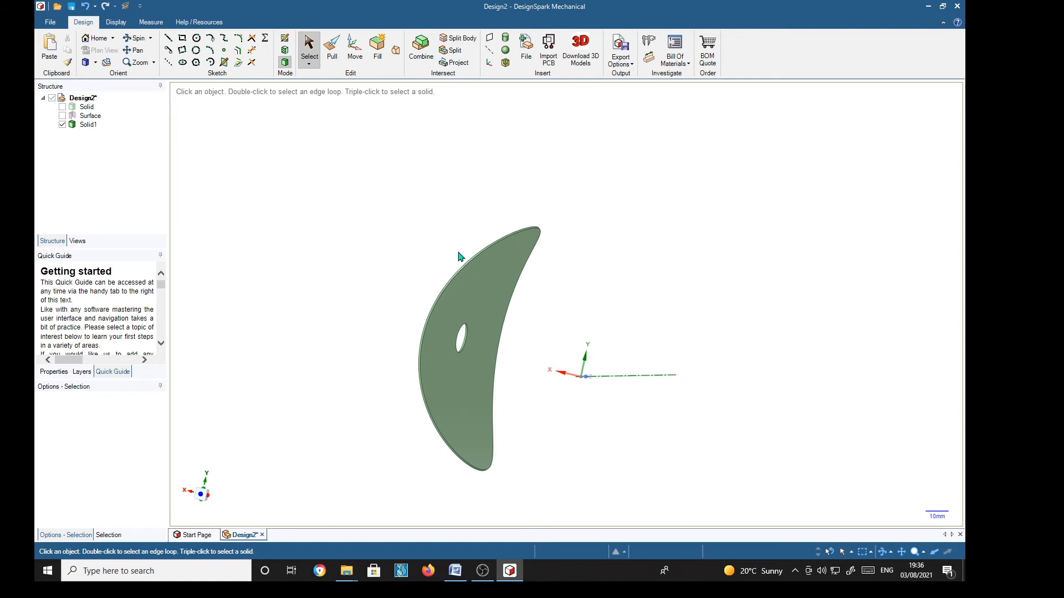
left_click(505, 272)
key("Escape")
- Thicken the curved shell by pulling its inner cylindrical face to a radius of 76.4-.7 mm
left_click(331, 48)
left_click(493, 301)
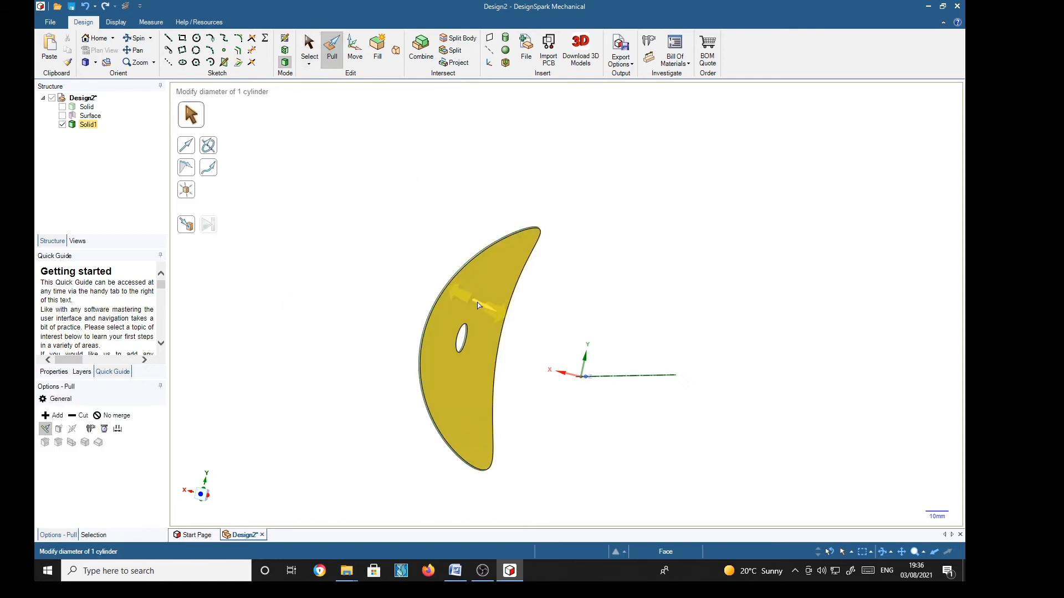
key("space")
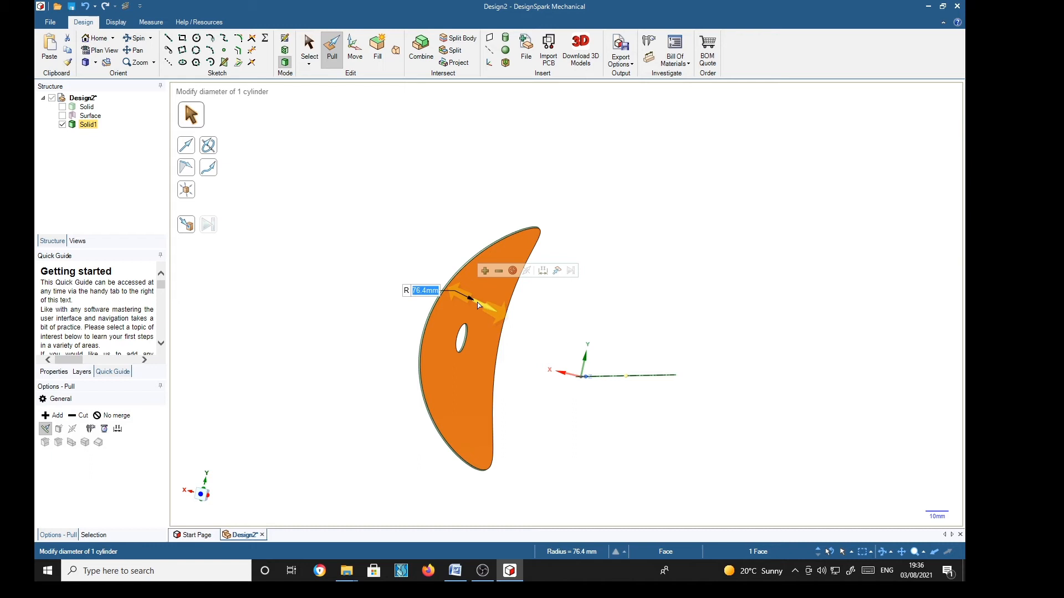
type("76")
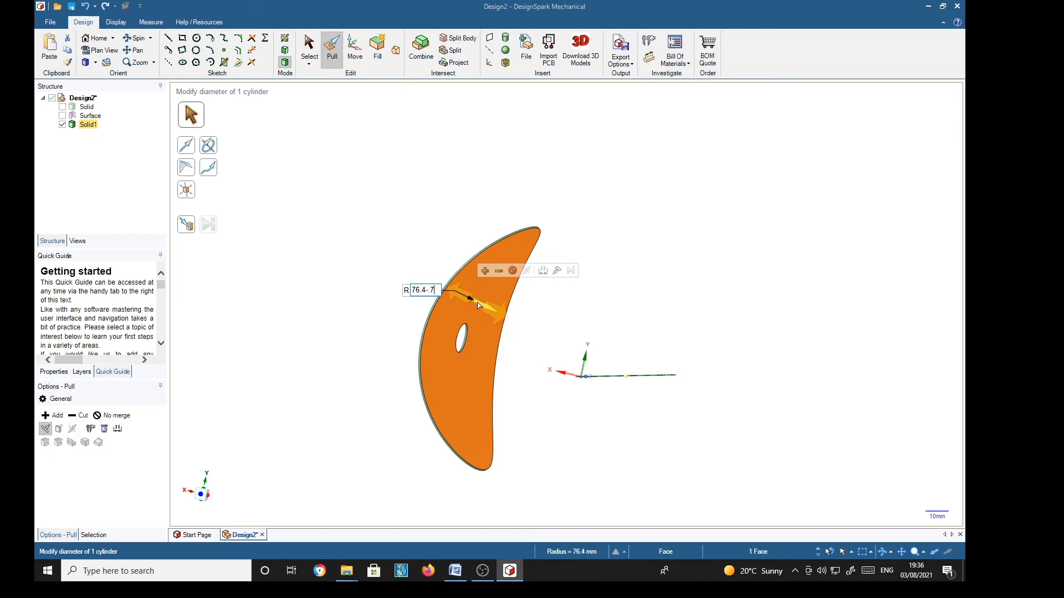
key("Return")
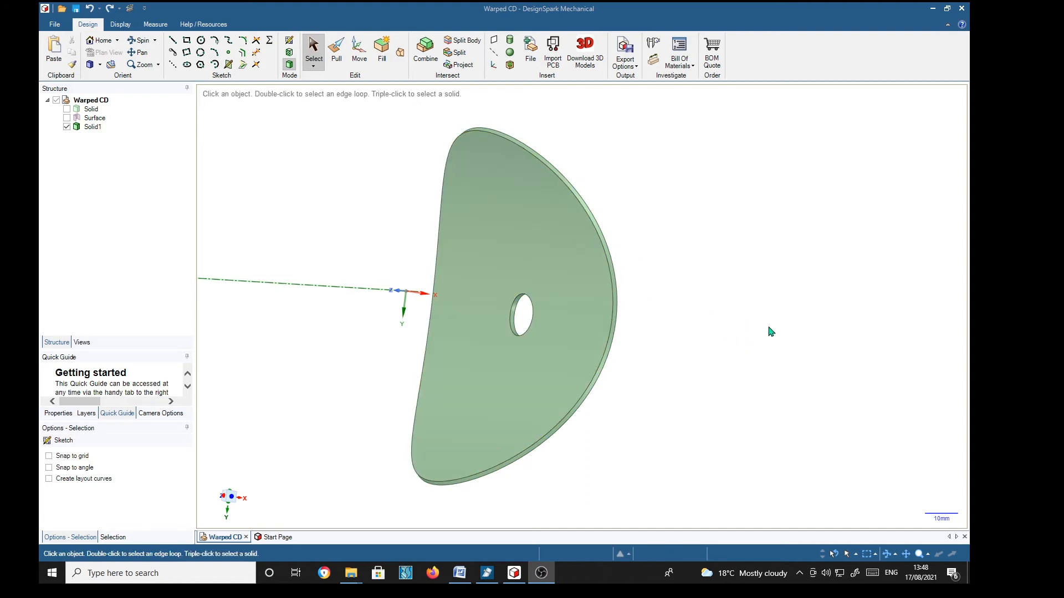
- Insert the image file Roumers.bmp onto the concave face of the warped disc
mouse_move(769, 330)
middle_mouse_down()
mouse_move(672, 320)
mouse_move(777, 325)
mouse_move(770, 337)
mouse_move(816, 330)
mouse_move(815, 341)
mouse_move(795, 323)
middle_mouse_up()
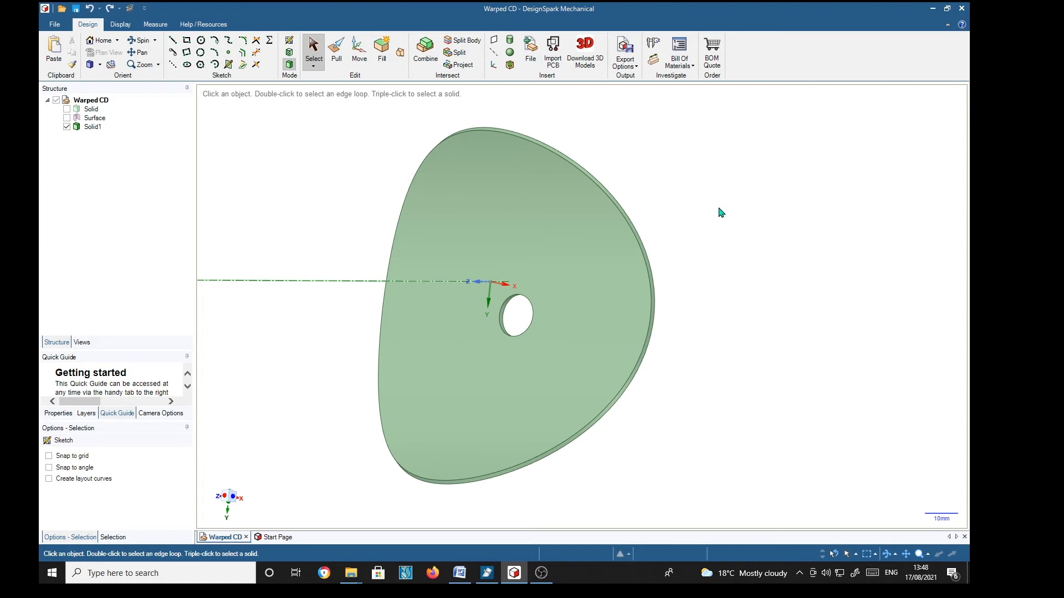
left_click(529, 49)
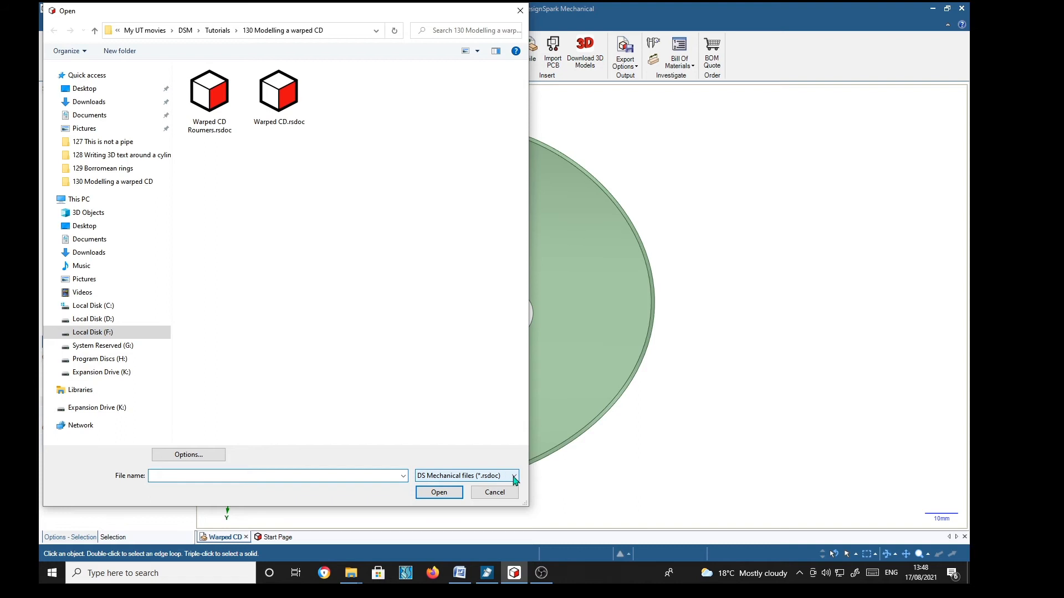
left_click(489, 478)
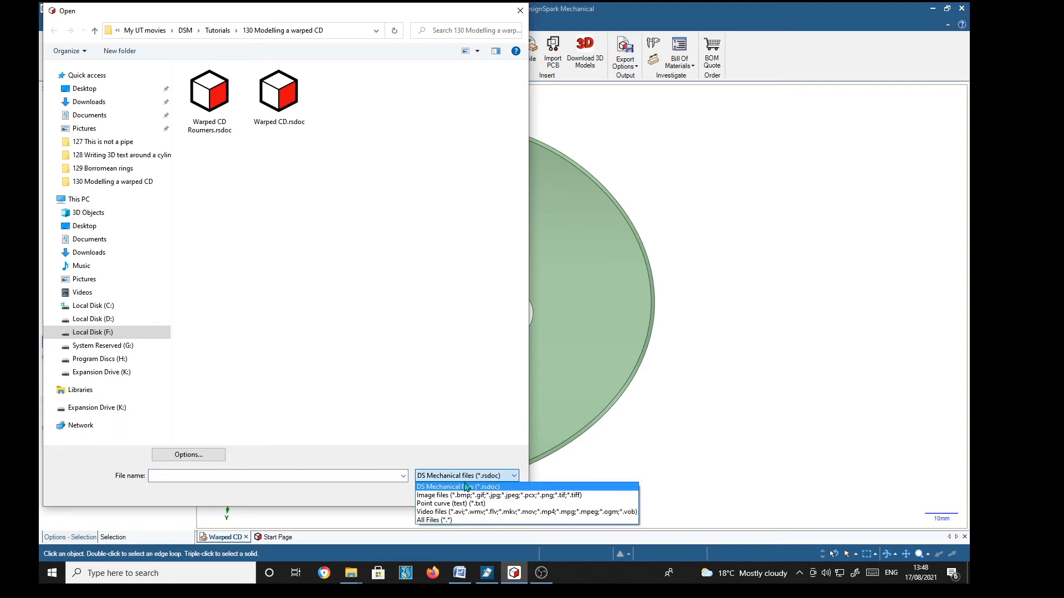
left_click(433, 497)
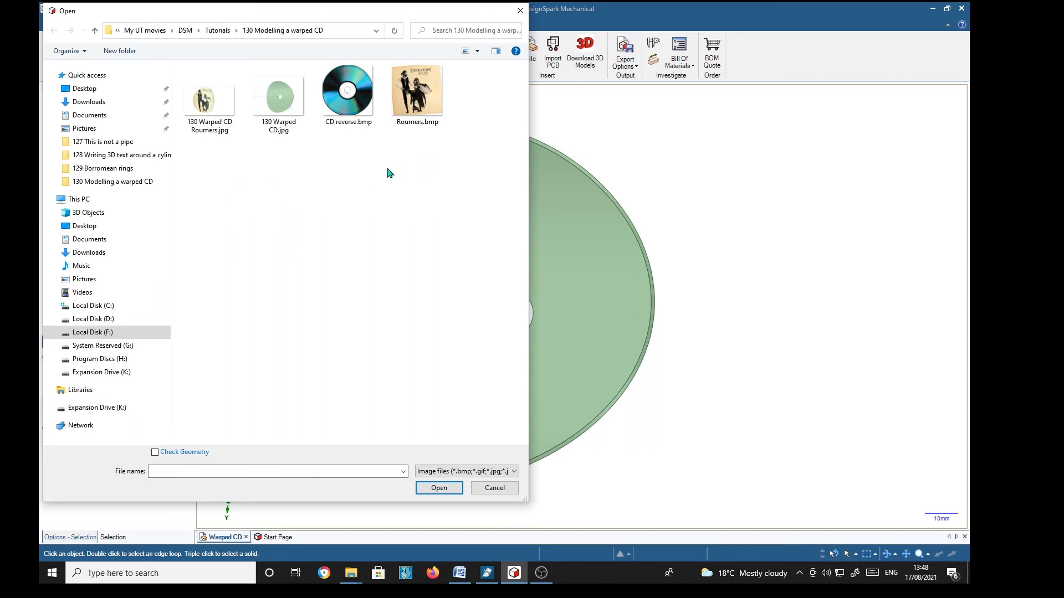
left_click(417, 88)
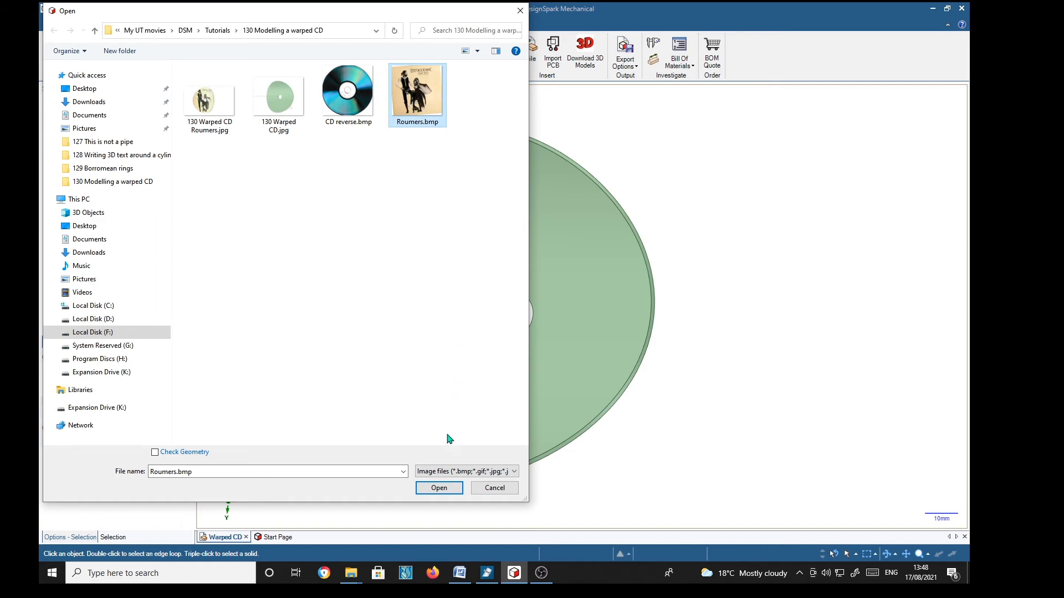
left_click(441, 488)
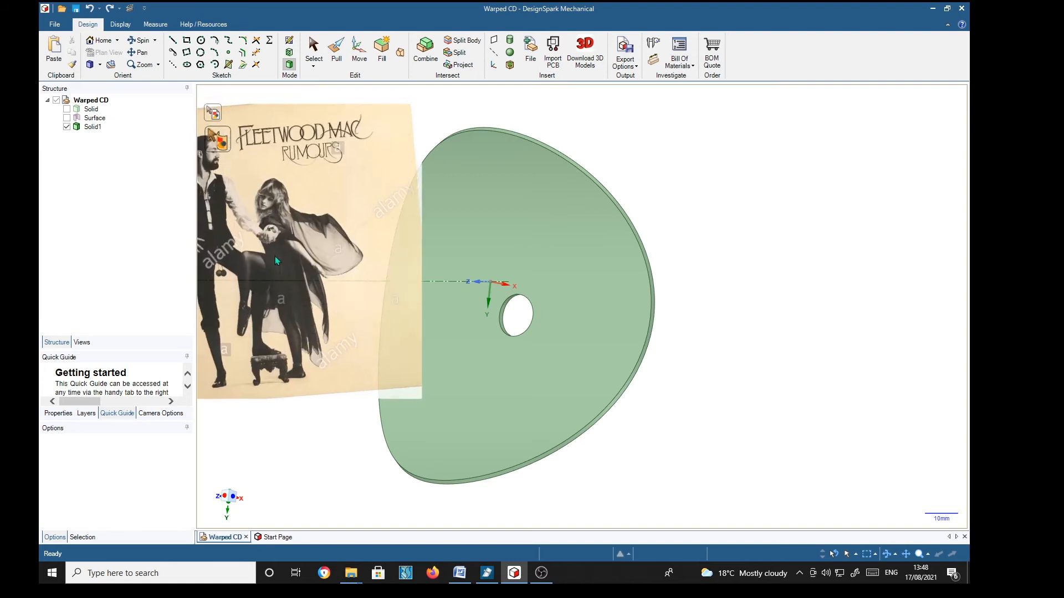
left_click(222, 140)
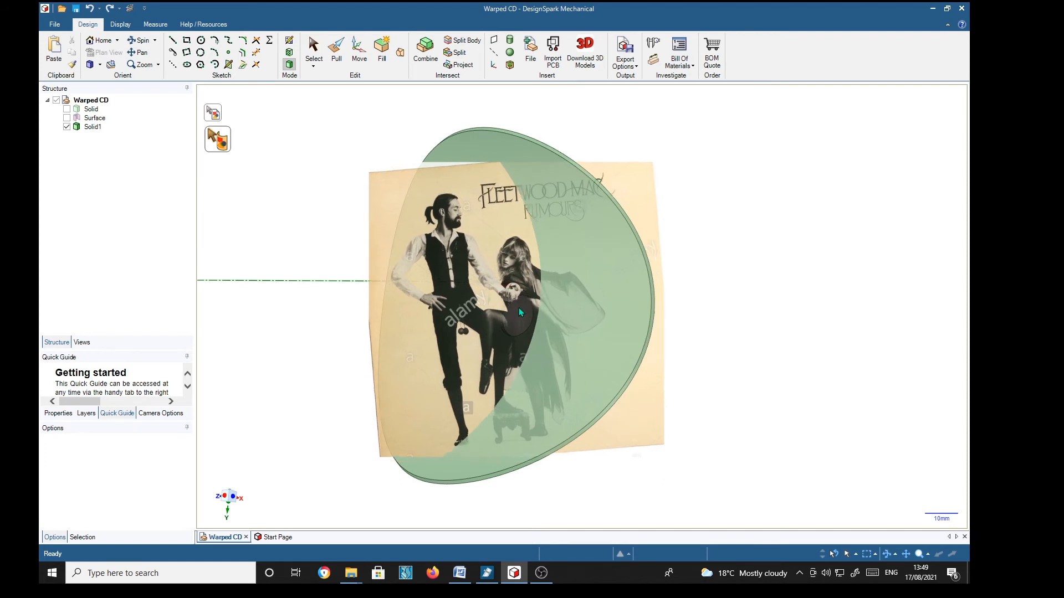
left_click(560, 277)
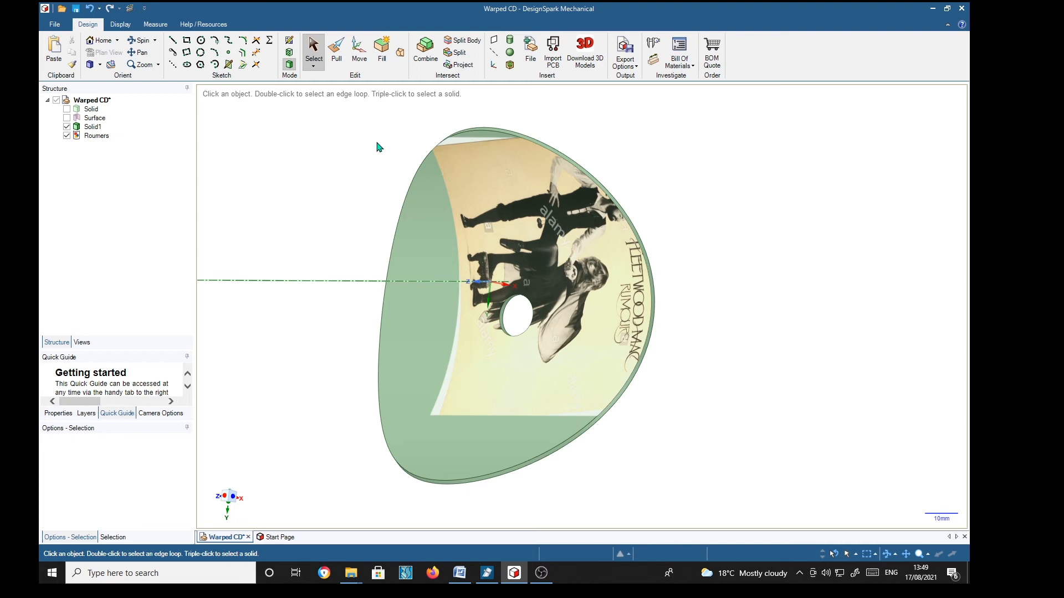
- View the concave face straight on and centre the Roumers image on the disc's central hole
left_click(99, 137)
middle_click_drag(309, 335, 375, 340)
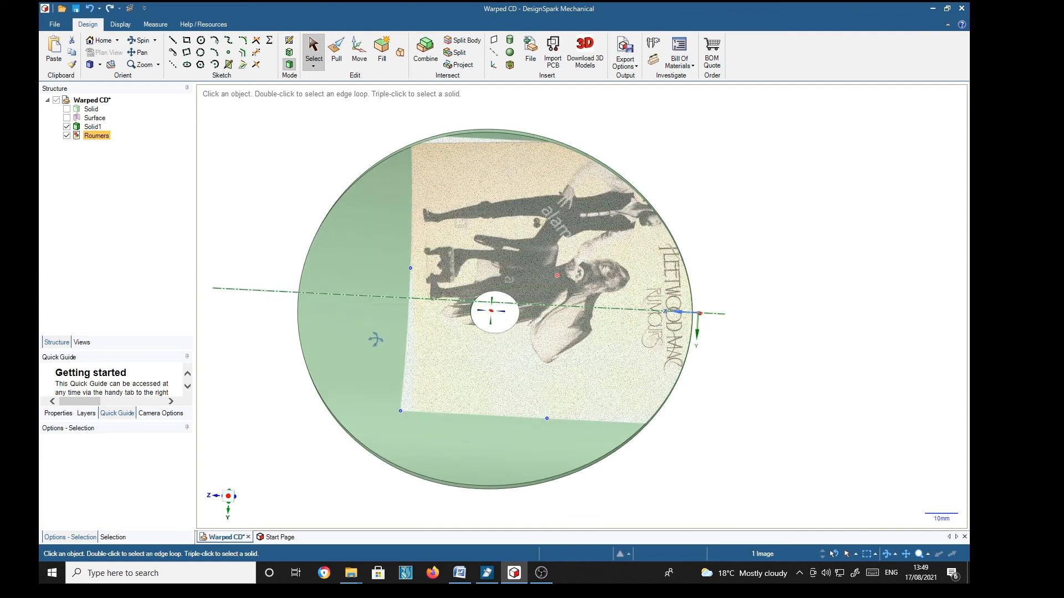
left_click(230, 500)
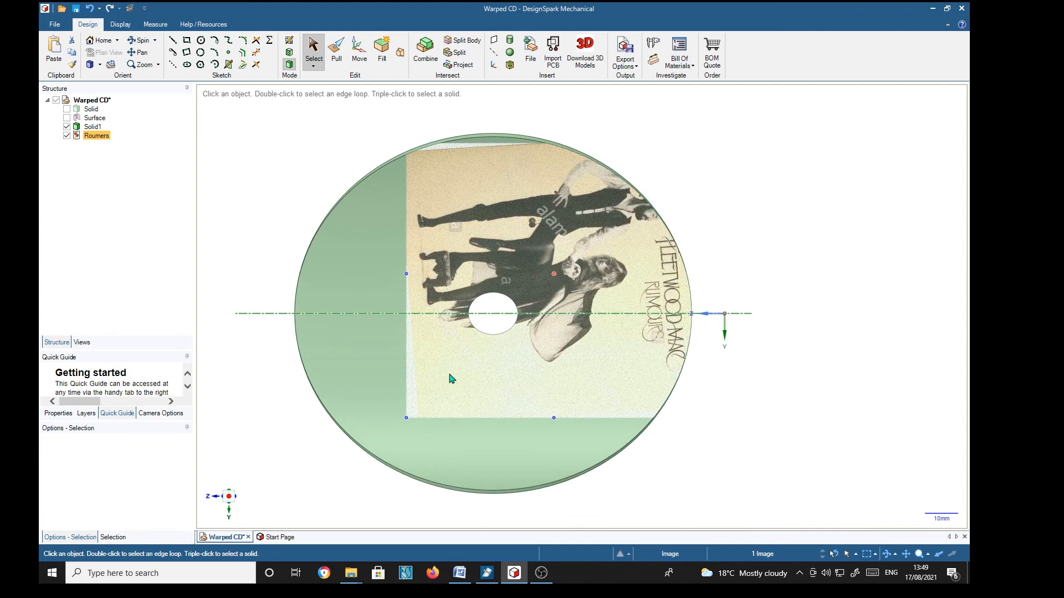
left_click_drag(631, 276, 571, 317)
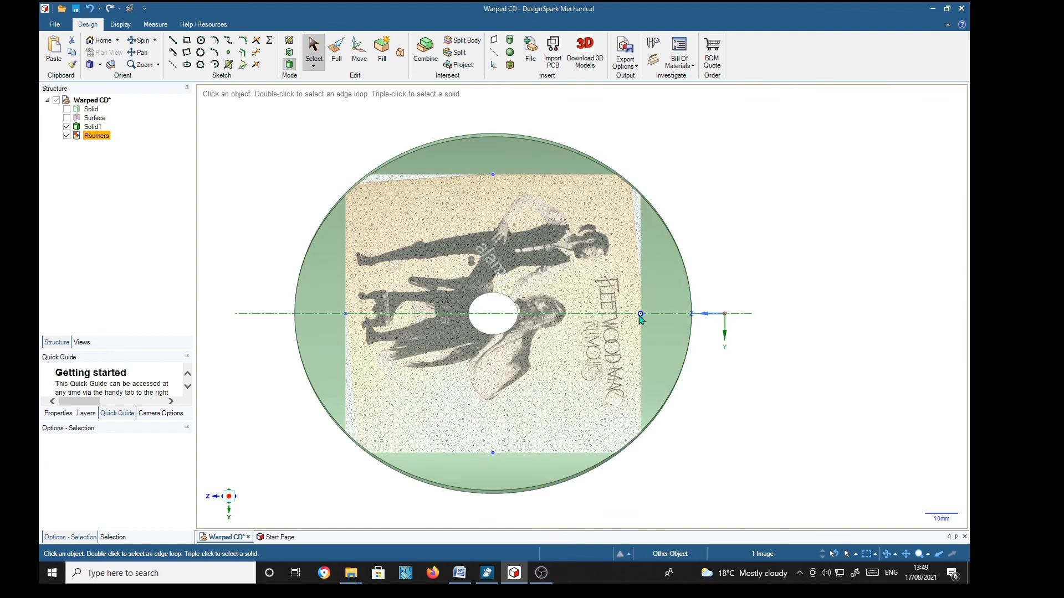
- Stretch all four sides of the Roumers image out to the disc's outer edge
left_click_drag(640, 315, 693, 322)
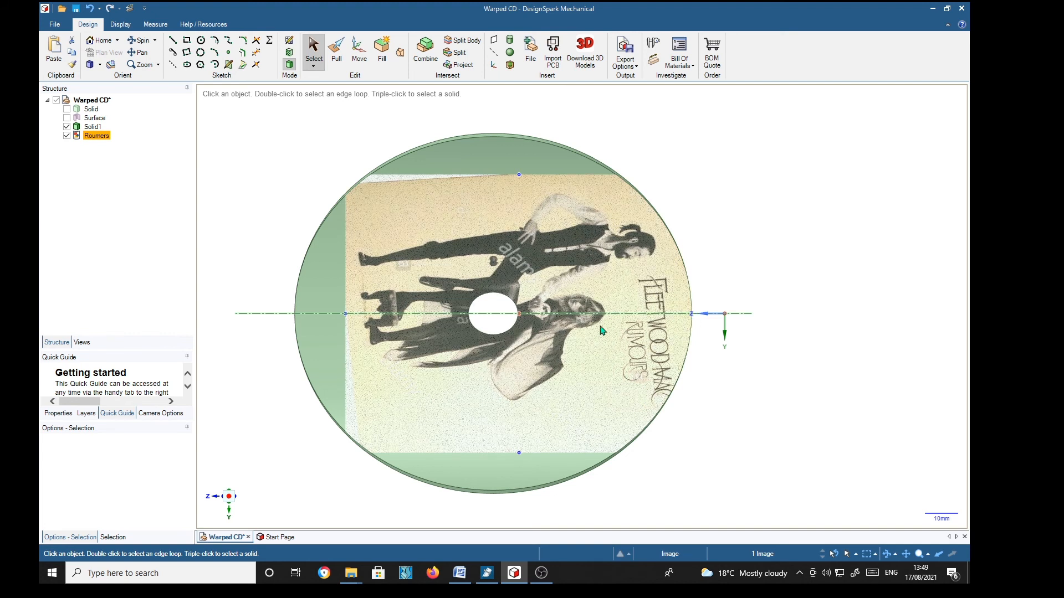
left_click_drag(343, 318, 296, 314)
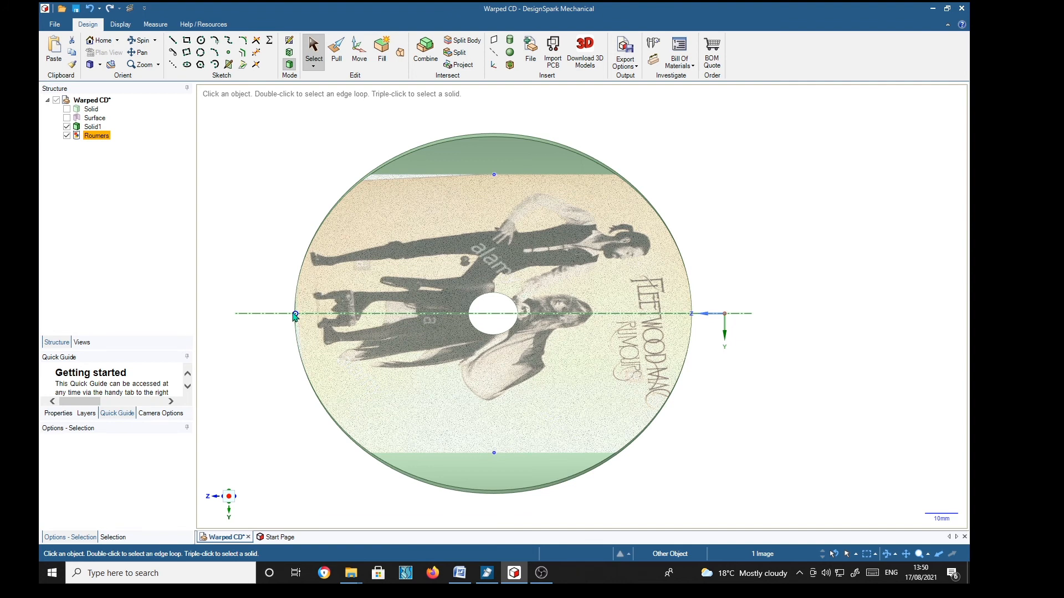
left_click_drag(494, 175, 504, 140)
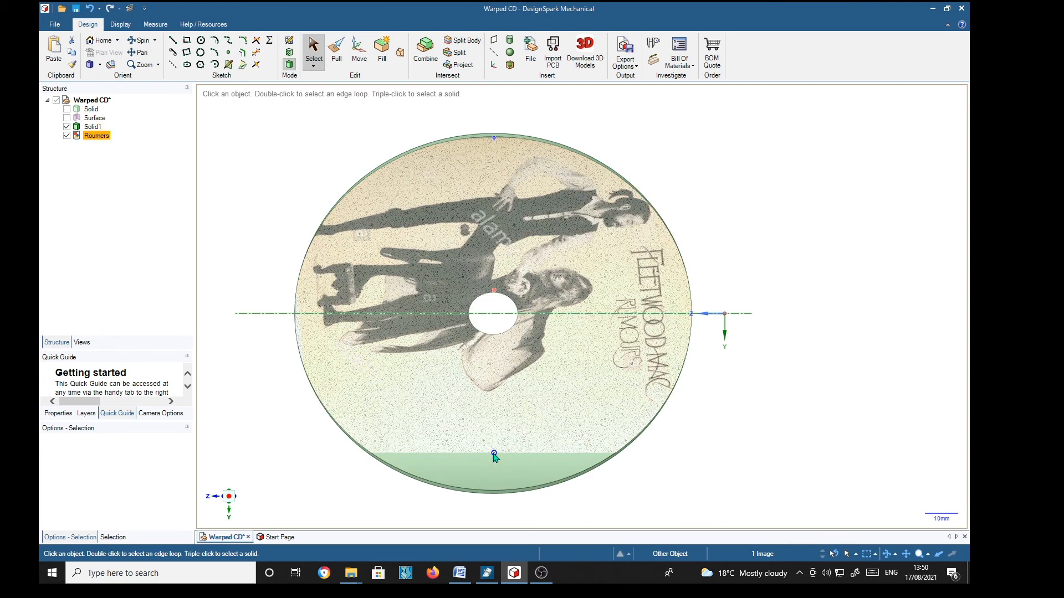
left_click_drag(494, 454, 495, 491)
- Insert the image file CD reverse.bmp onto the convex back face of the disc
middle_click_drag(776, 398, 845, 363)
middle_click_drag(875, 330, 548, 277)
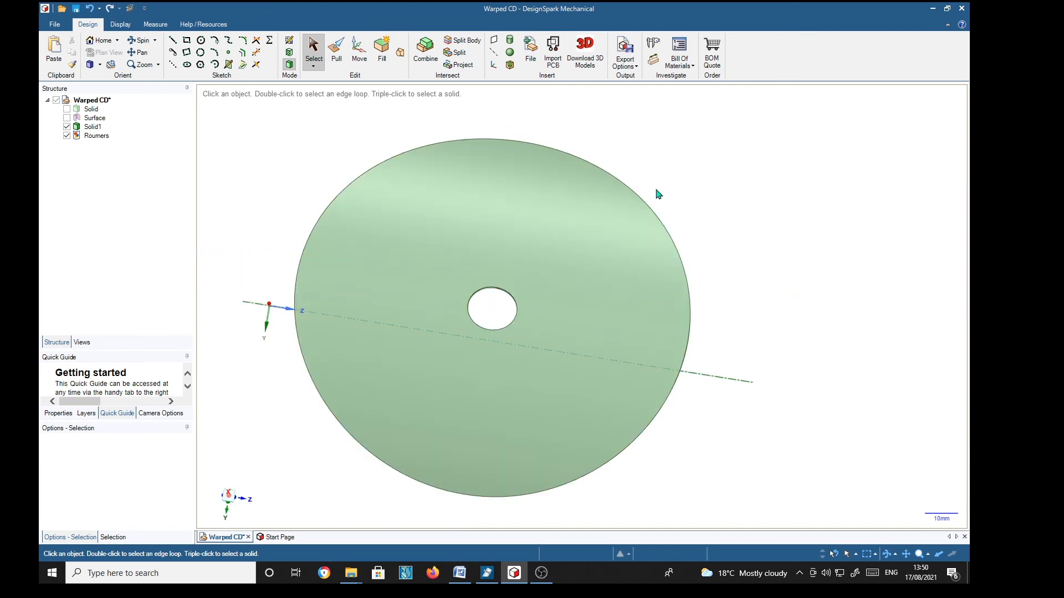
left_click(530, 50)
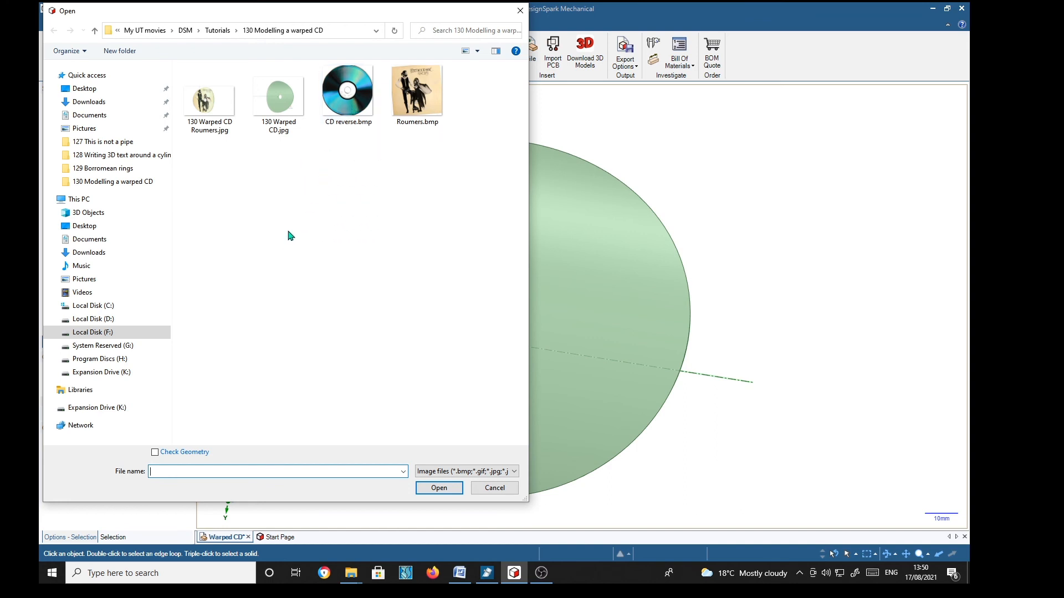
left_click(346, 111)
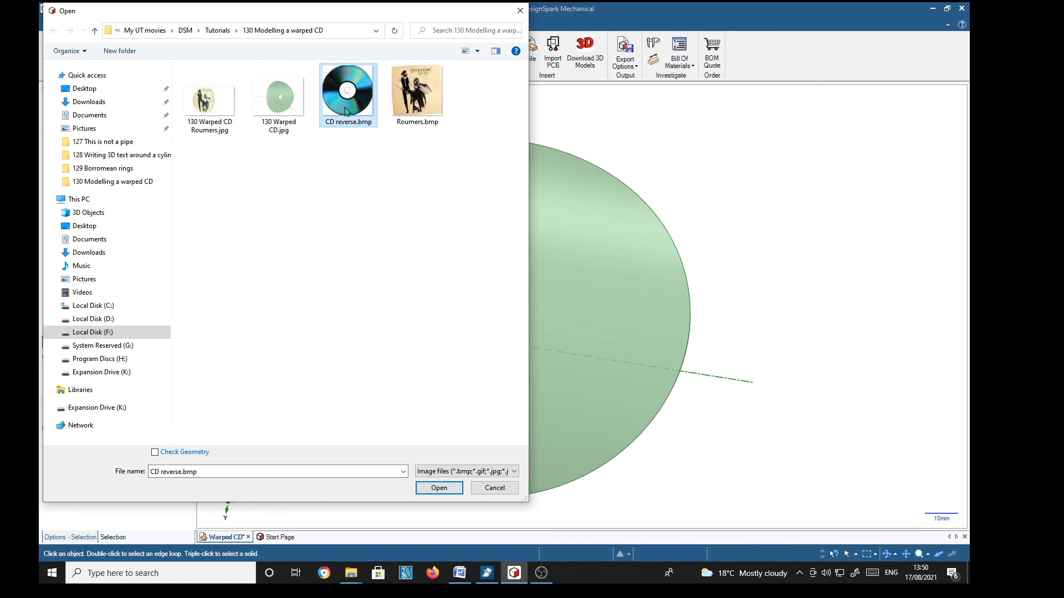
left_click(437, 488)
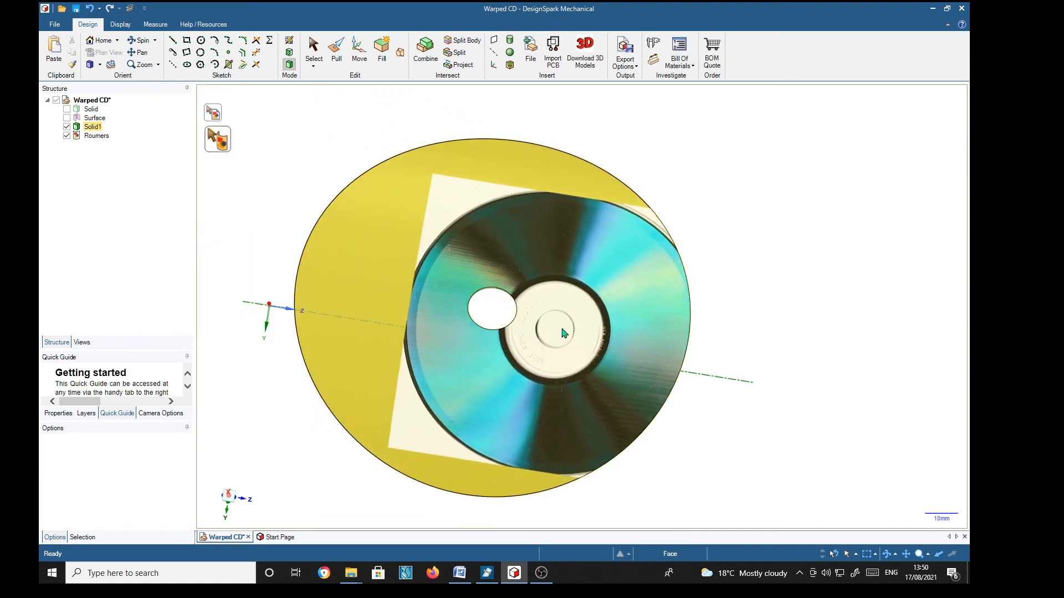
left_click(556, 307)
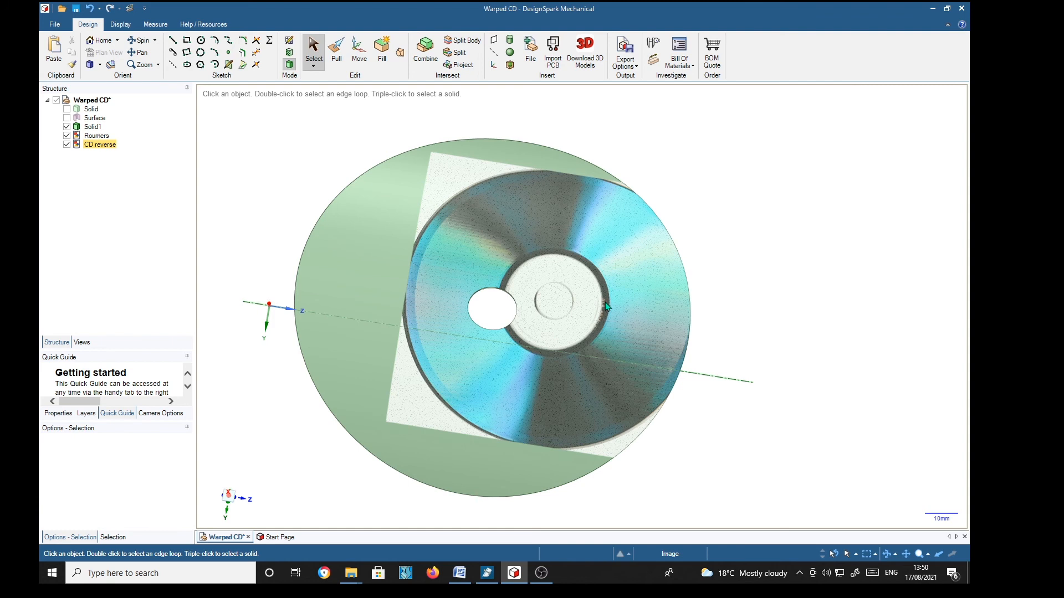
- Centre the CD reverse image on the hole and stretch its four sides to the disc's outer edge
left_click_drag(633, 319, 570, 326)
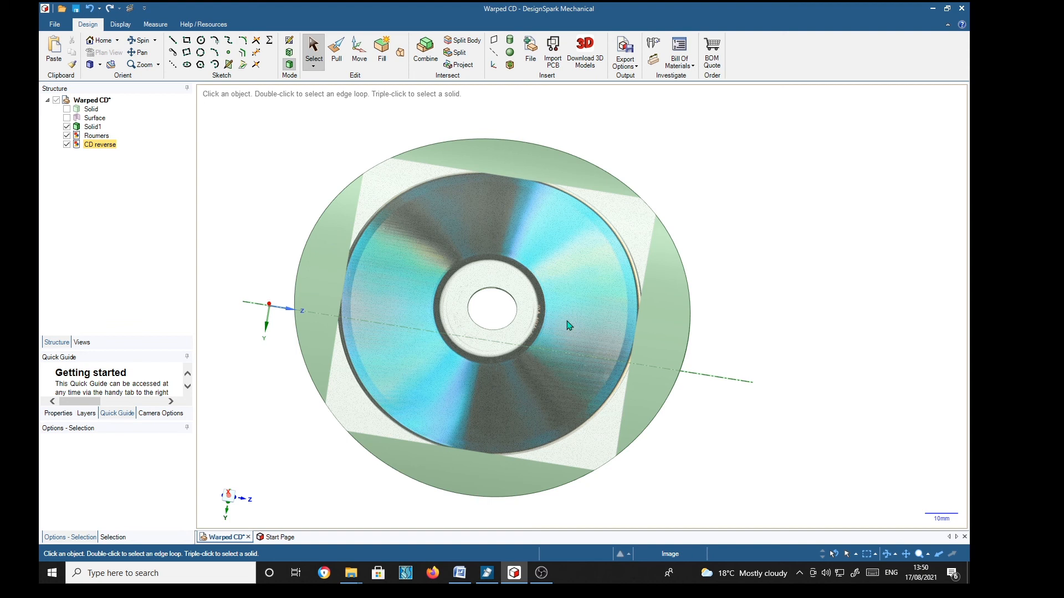
left_click(230, 499)
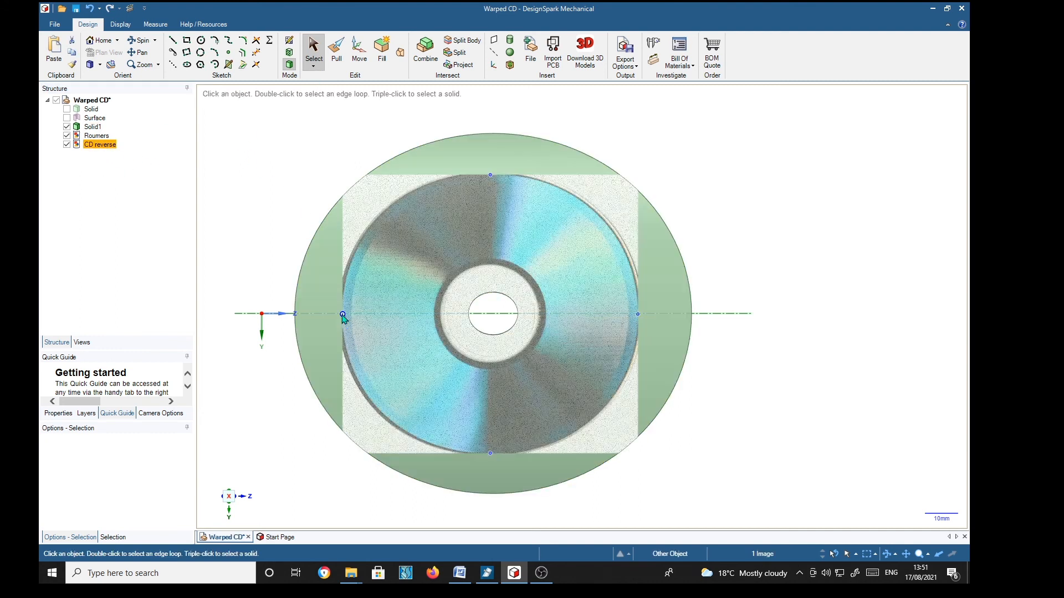
left_click_drag(342, 315, 295, 314)
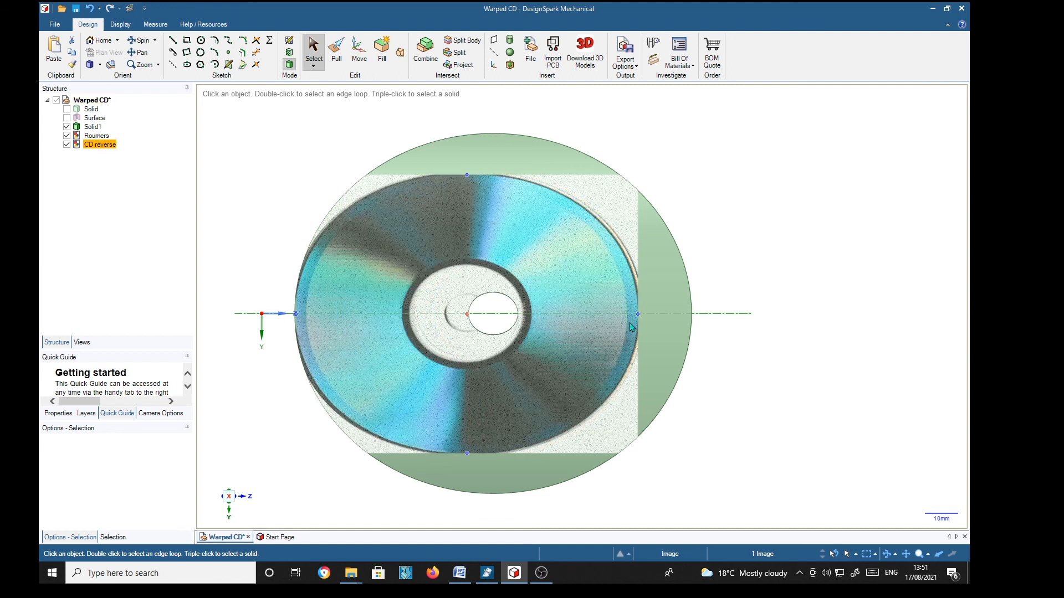
left_click_drag(638, 314, 689, 314)
left_click_drag(492, 176, 492, 133)
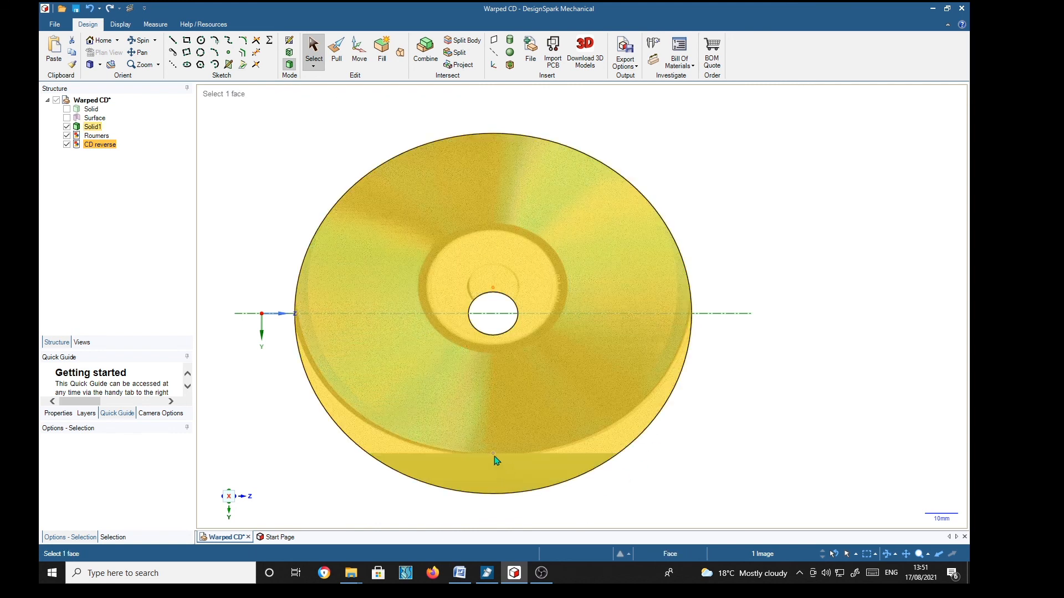
left_click_drag(493, 454, 495, 495)
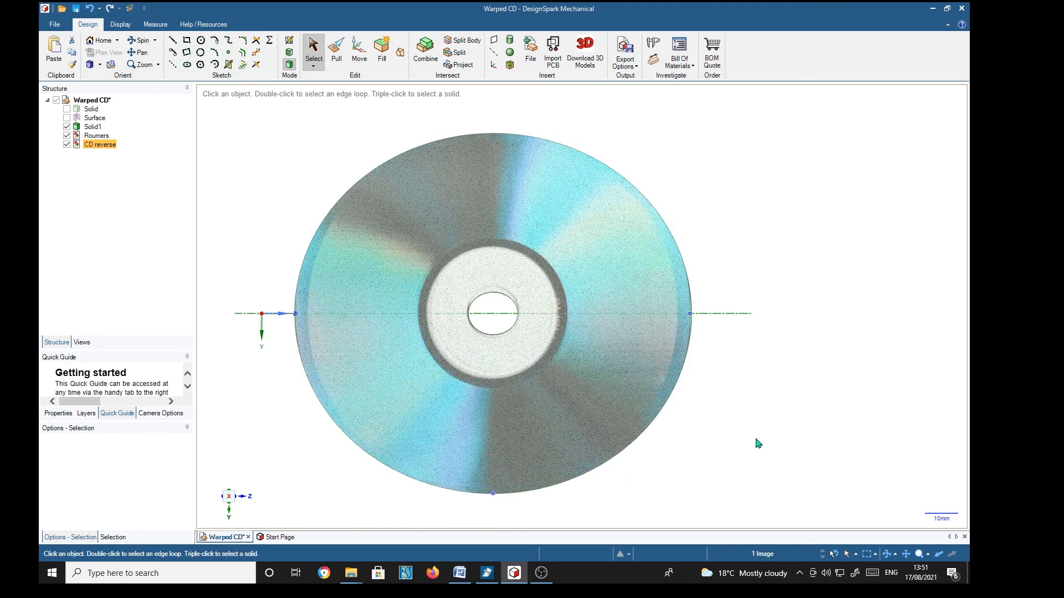
left_click(794, 436)
- Examine the picture-covered warped disc from several angles, with the cover artwork turned upright
middle_click_drag(879, 383, 765, 360)
middle_click_drag(648, 334, 763, 399)
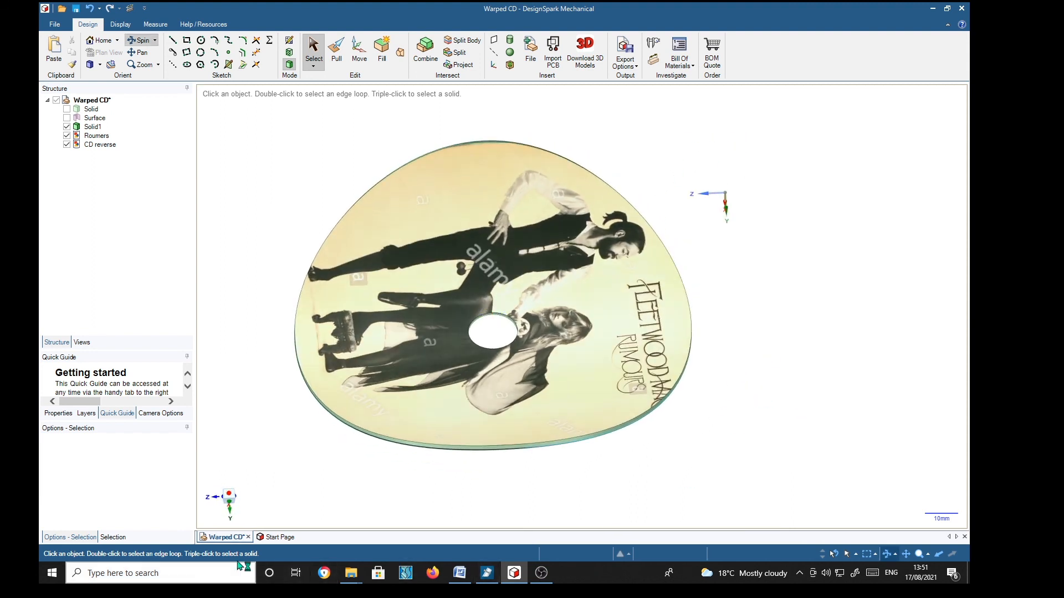
left_click(248, 480)
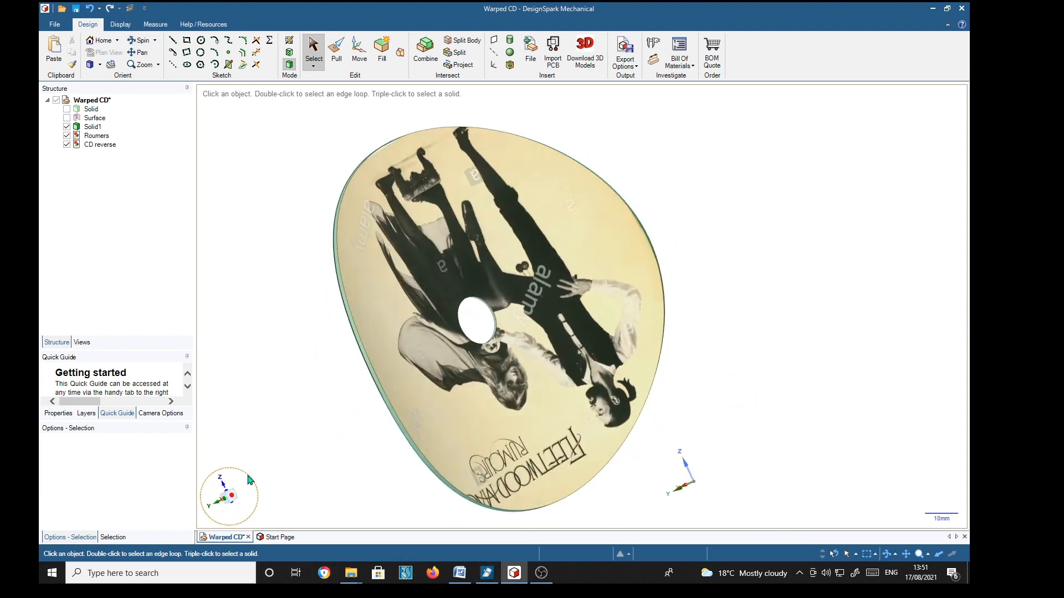
left_click(248, 479)
left_click(248, 480)
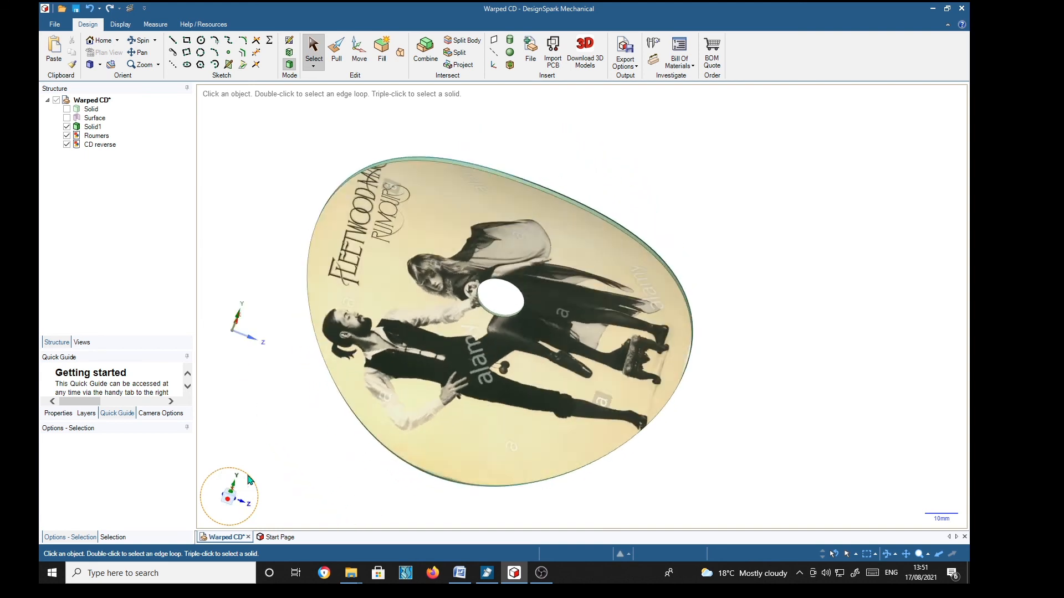
mouse_move(246, 329)
middle_mouse_down()
mouse_move(399, 325)
mouse_move(281, 316)
mouse_move(294, 318)
middle_mouse_up()
left_click(665, 297)
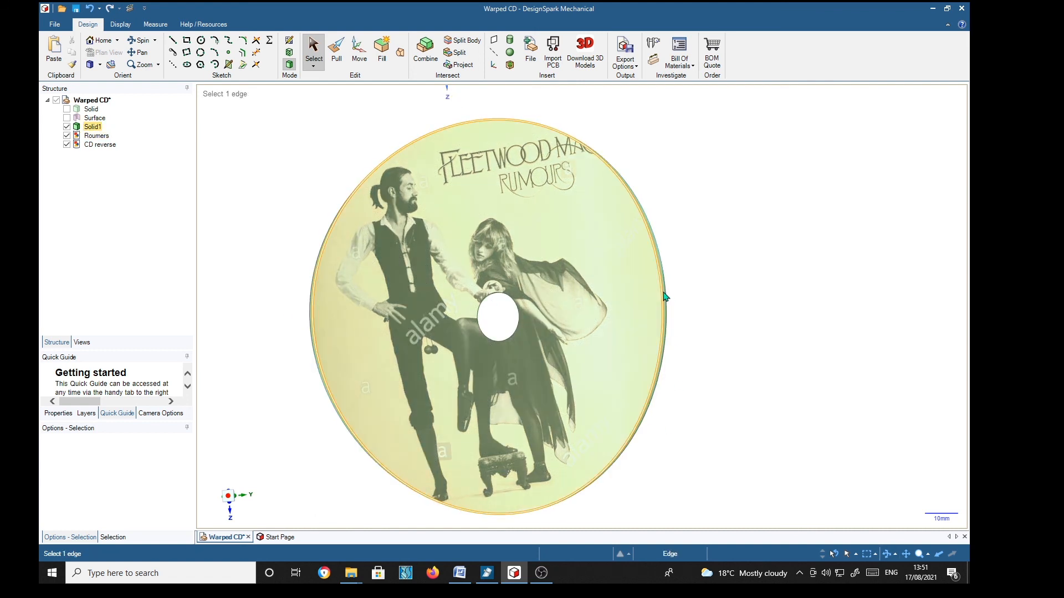
left_click(674, 303)
mouse_move(677, 305)
middle_mouse_down()
mouse_move(750, 356)
mouse_move(713, 356)
mouse_move(821, 369)
middle_mouse_up()
mouse_move(773, 424)
middle_mouse_down()
mouse_move(741, 437)
mouse_move(724, 384)
mouse_move(717, 408)
middle_mouse_up()
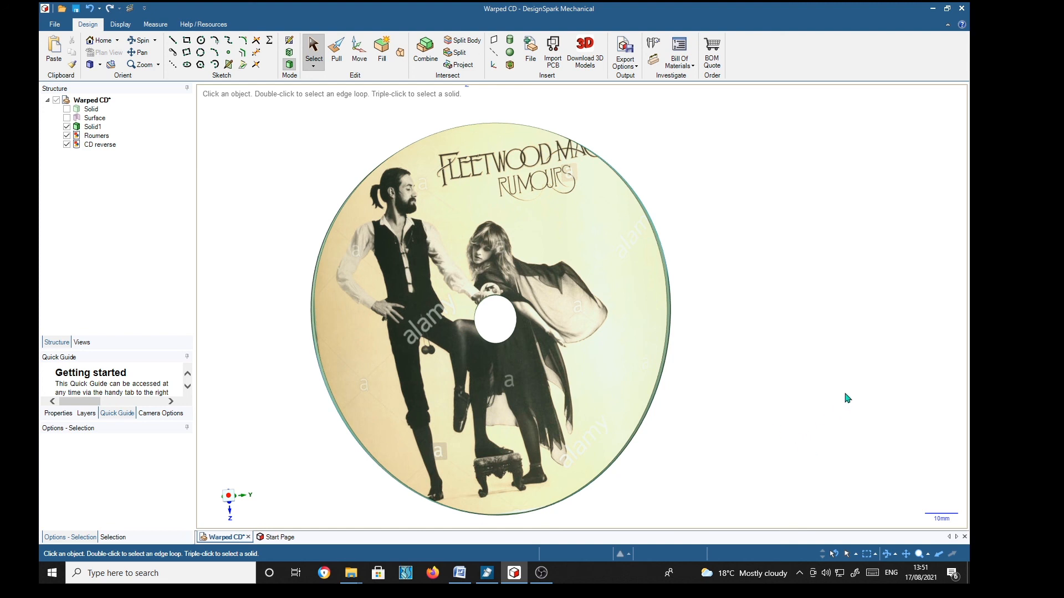
middle_click_drag(788, 381, 724, 386)
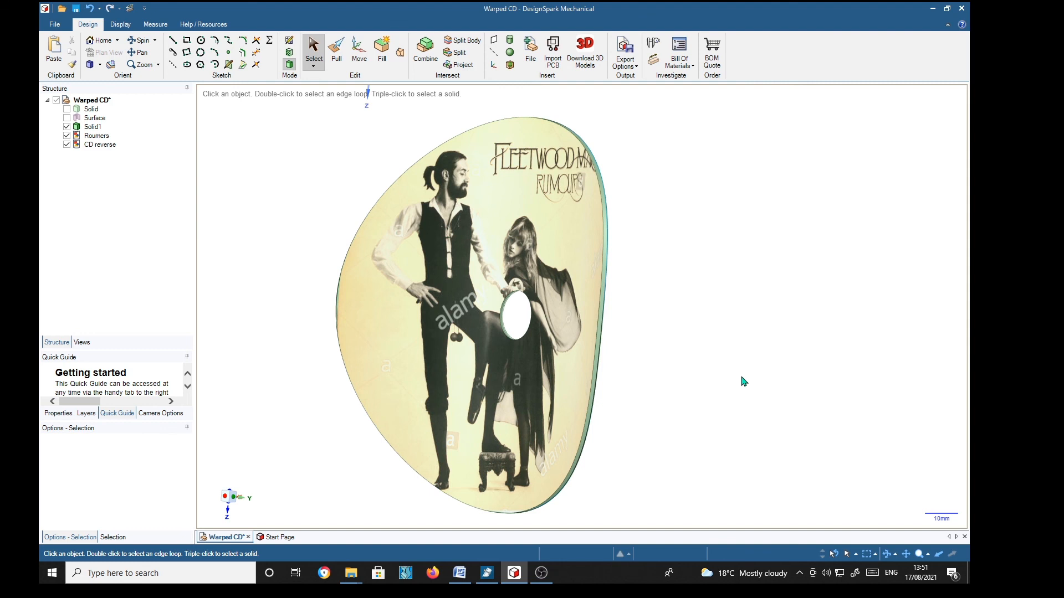